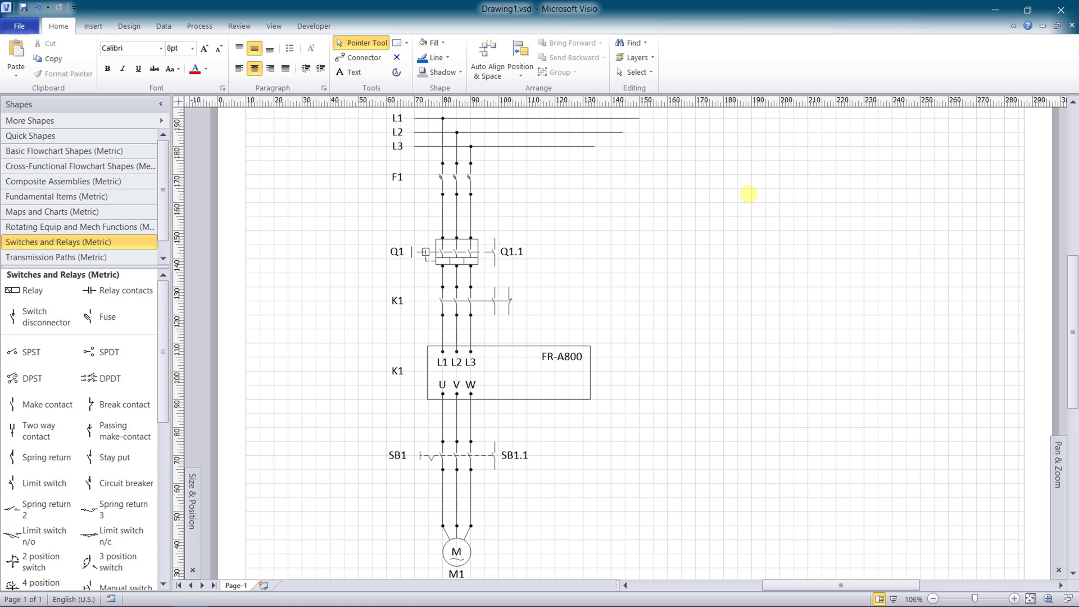
Switch from the Visio wiring diagram to the VFD.jpg inverter photo in IrfanView
key(alt+Tab)
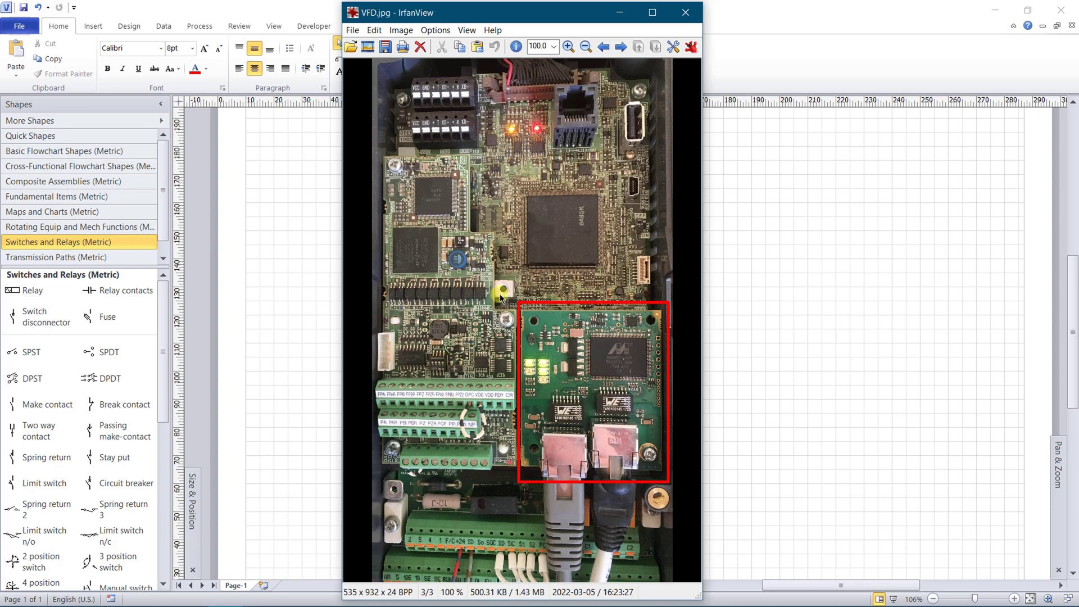
Mark the network option board with its two Ethernet ports in VFD.jpg to zoom in
drag(512, 284, 679, 488)
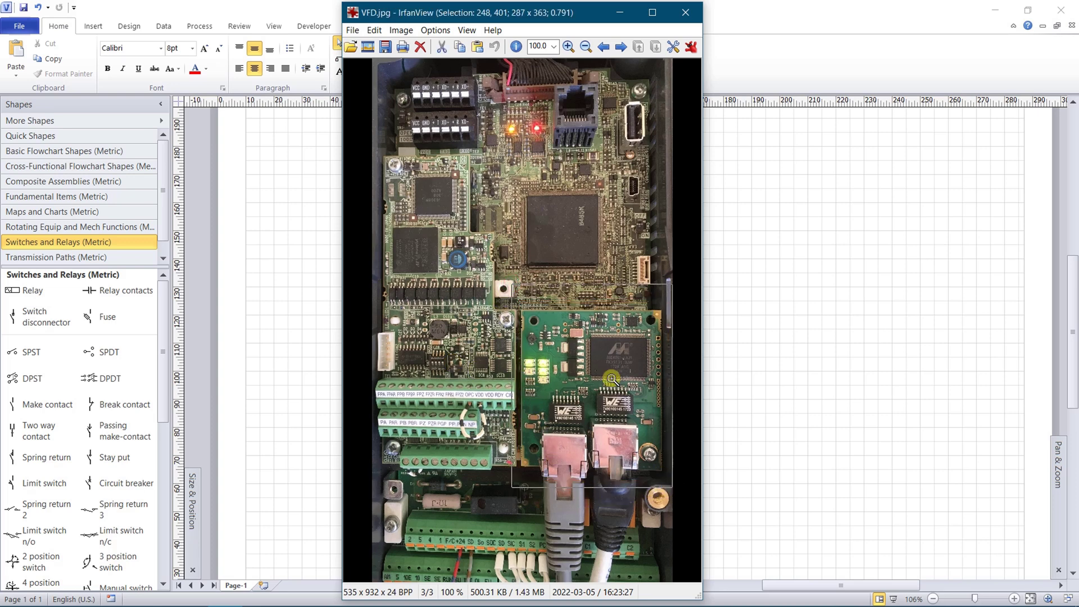
click(597, 388)
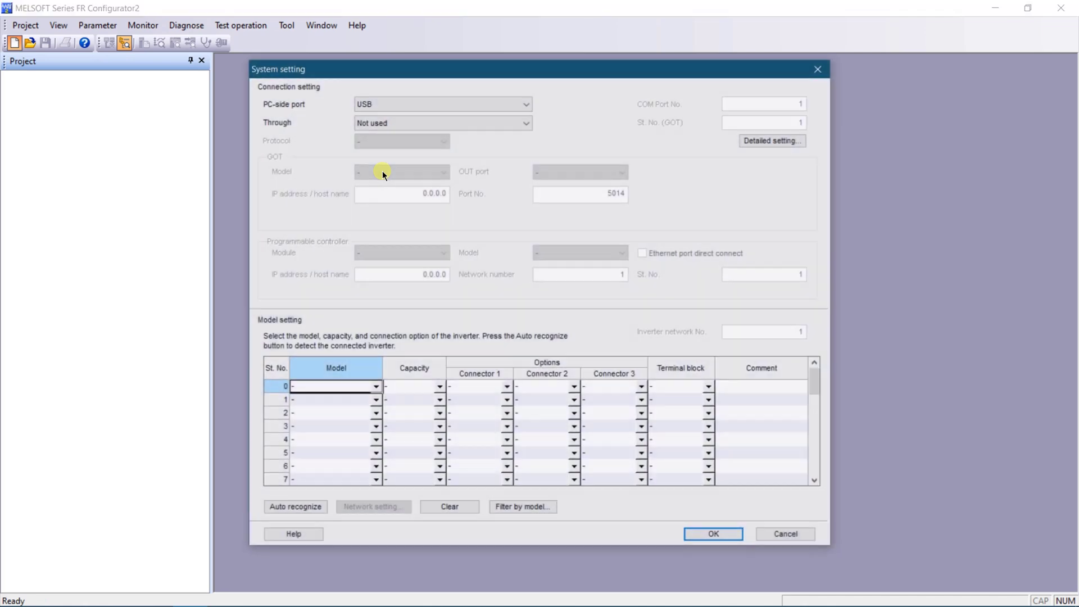
drag(409, 71, 441, 71)
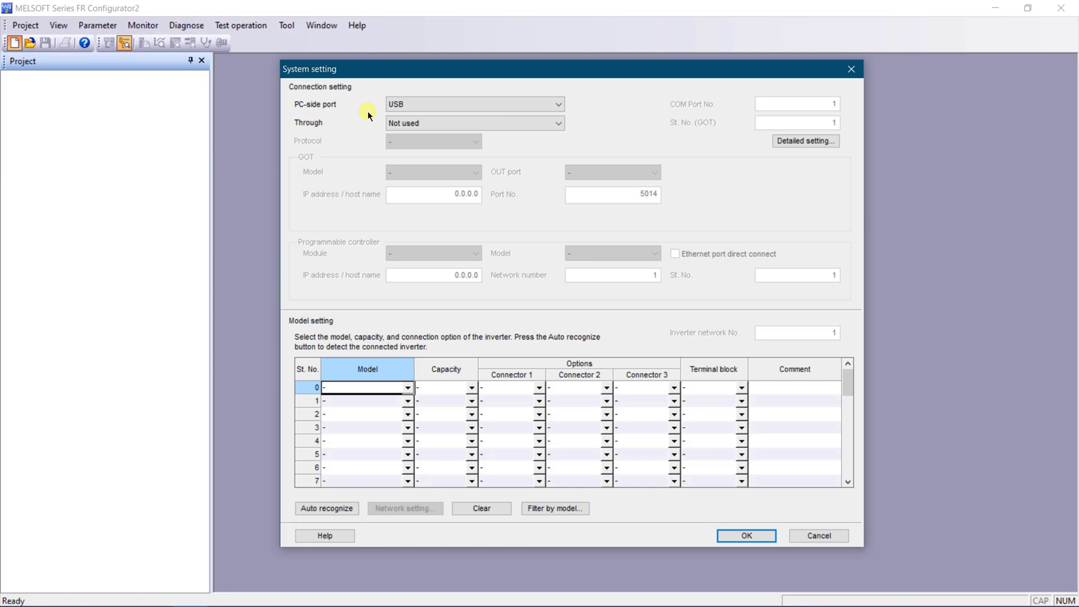
click(558, 105)
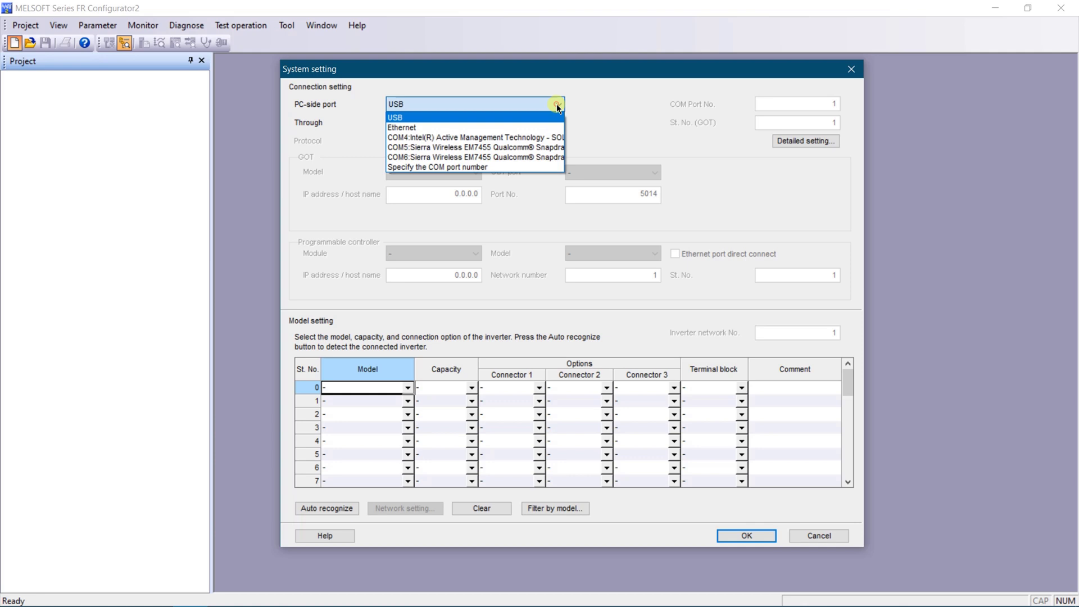
click(558, 105)
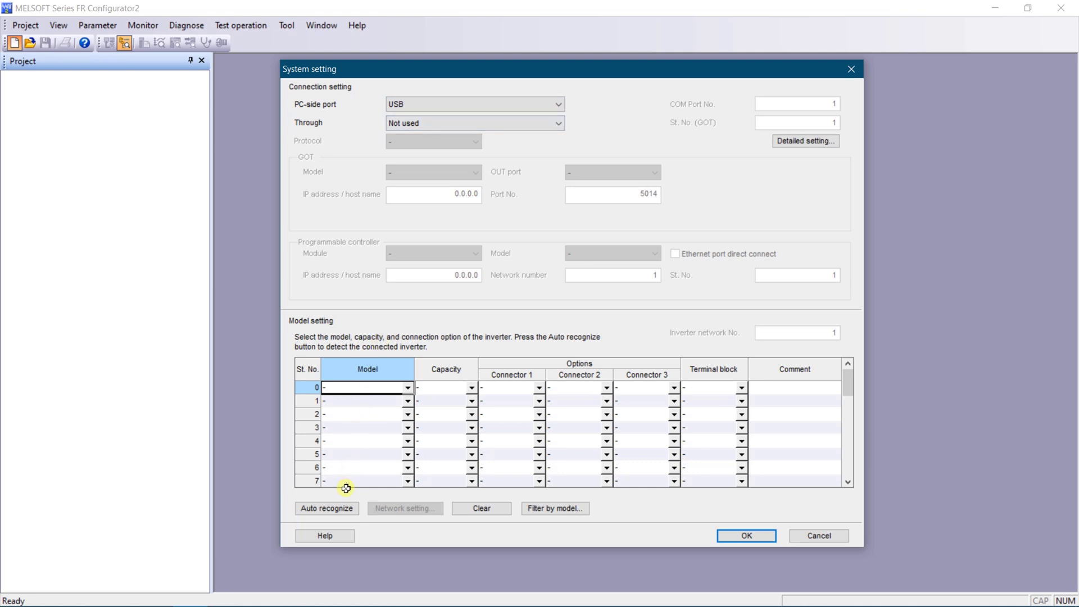
click(339, 508)
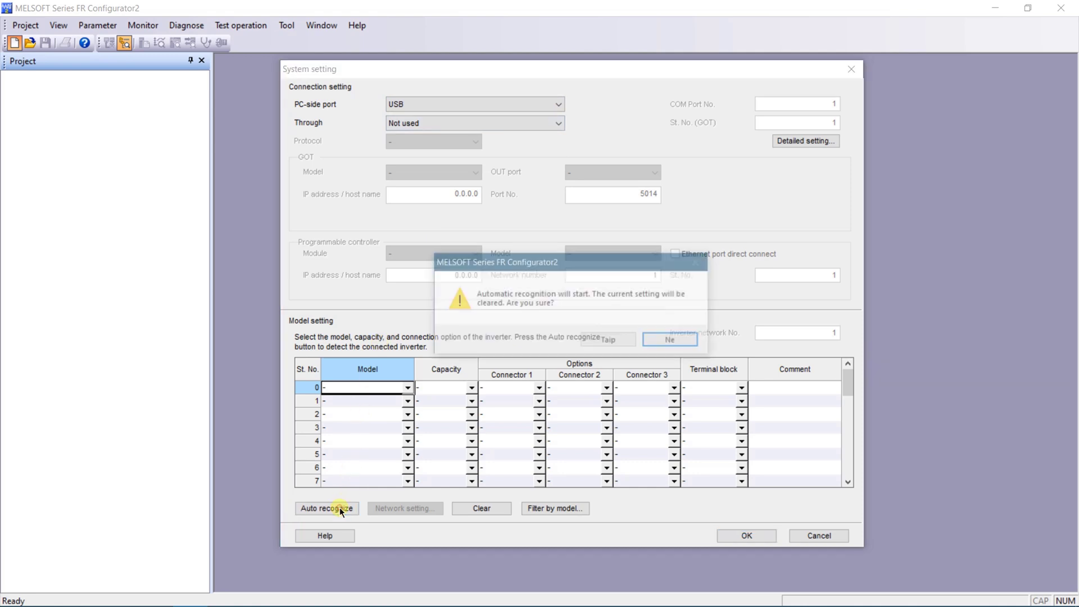
click(622, 340)
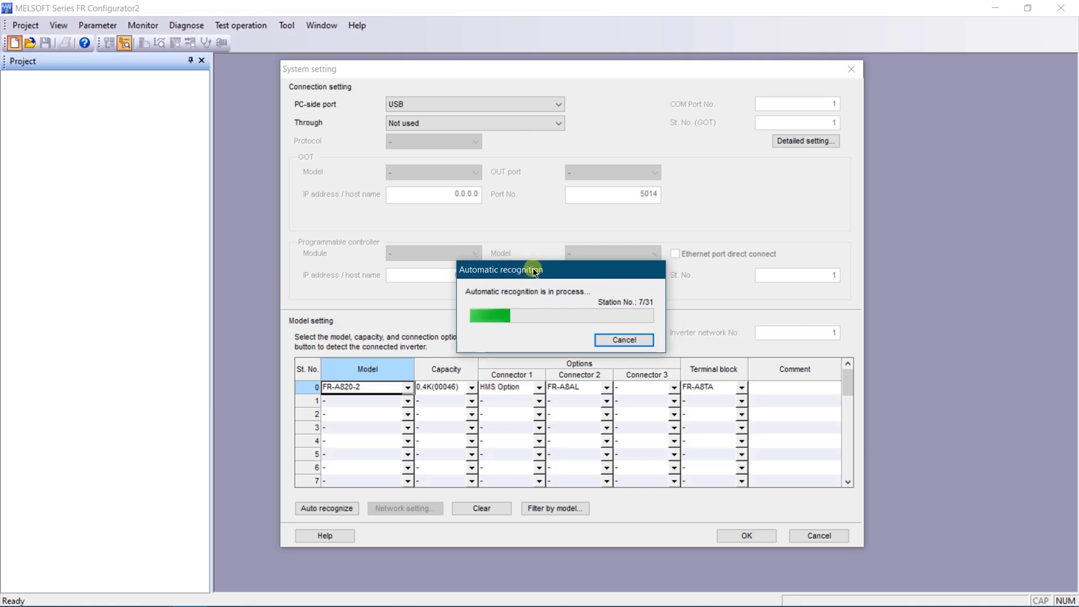
drag(534, 267, 521, 248)
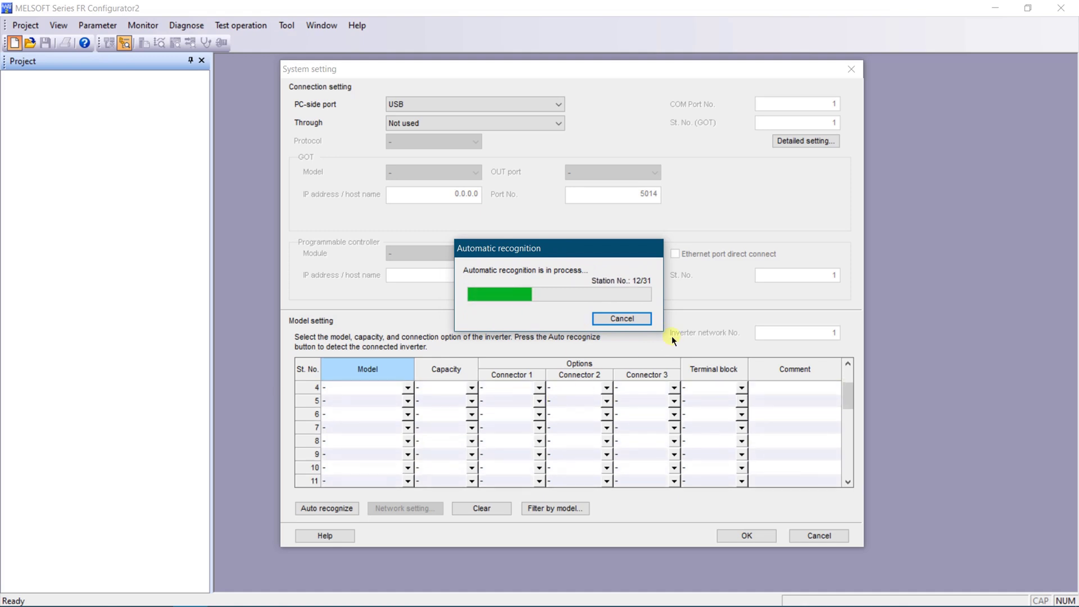
click(604, 318)
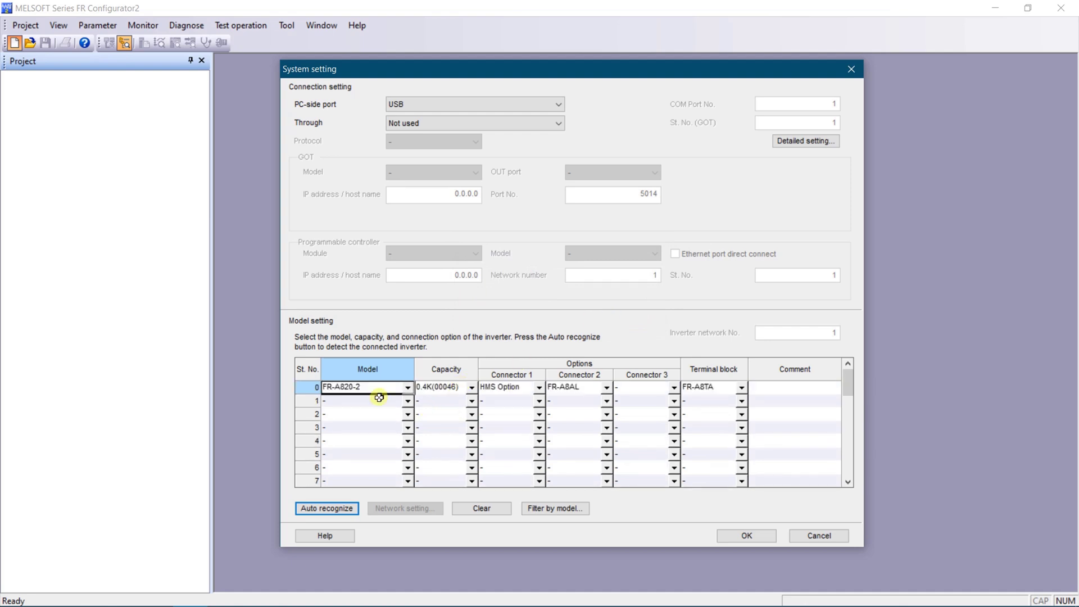
click(302, 389)
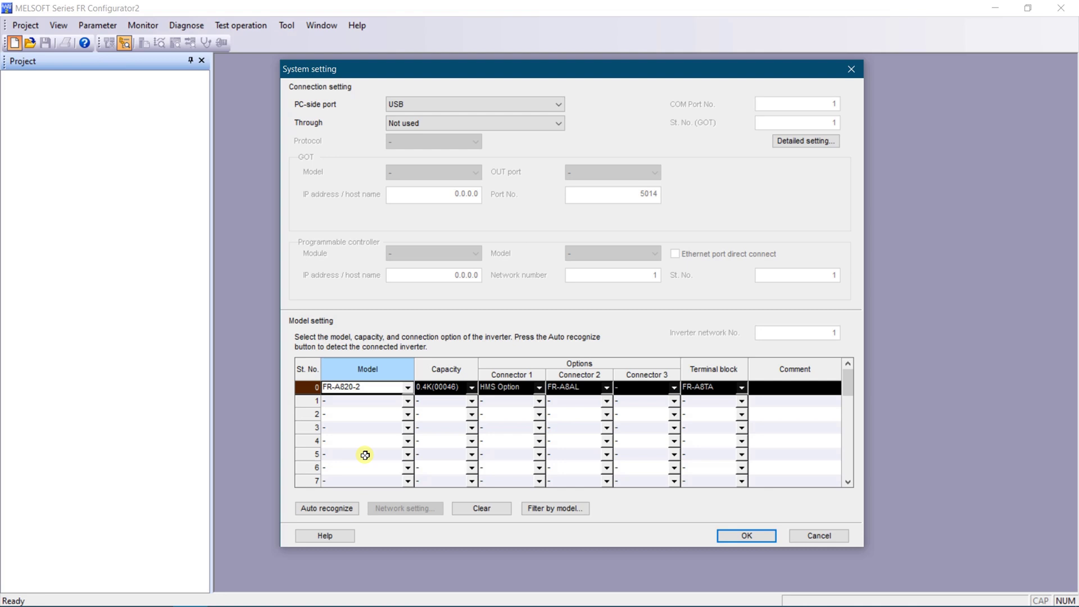
click(508, 387)
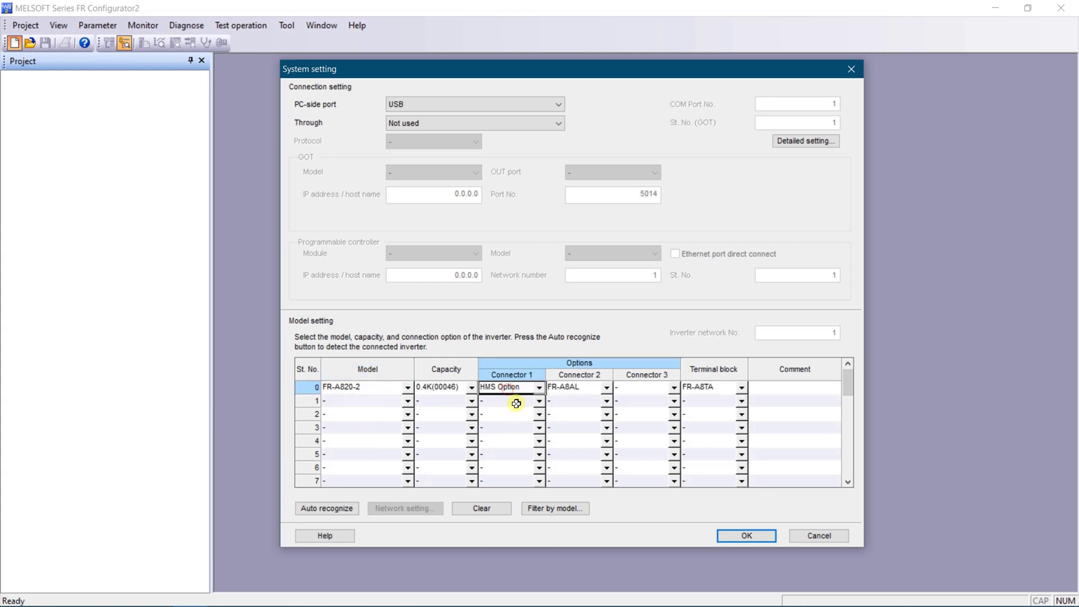
click(566, 388)
click(506, 389)
click(572, 388)
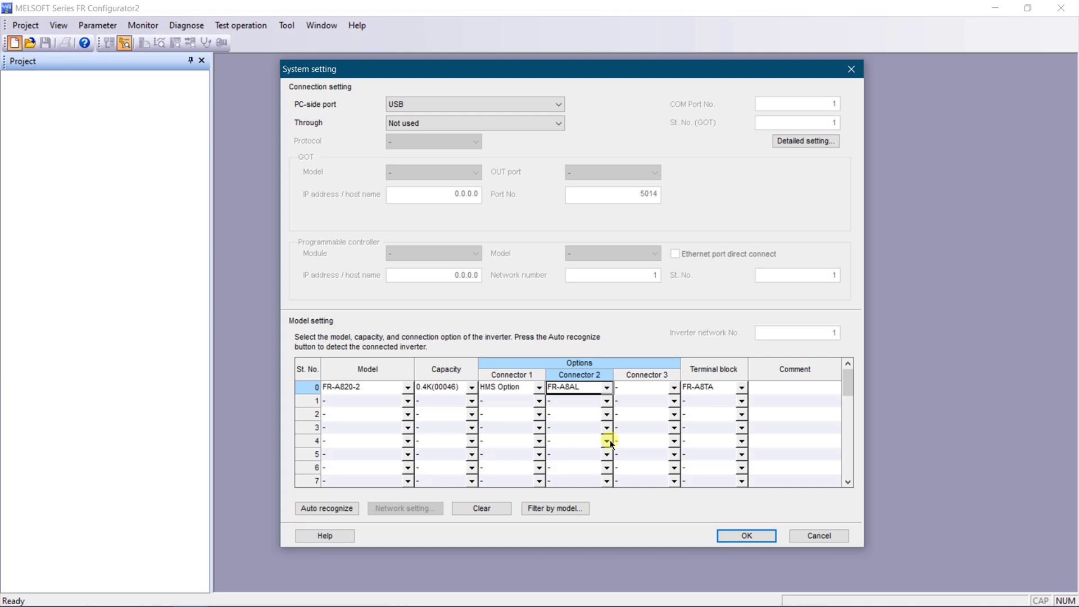
click(309, 390)
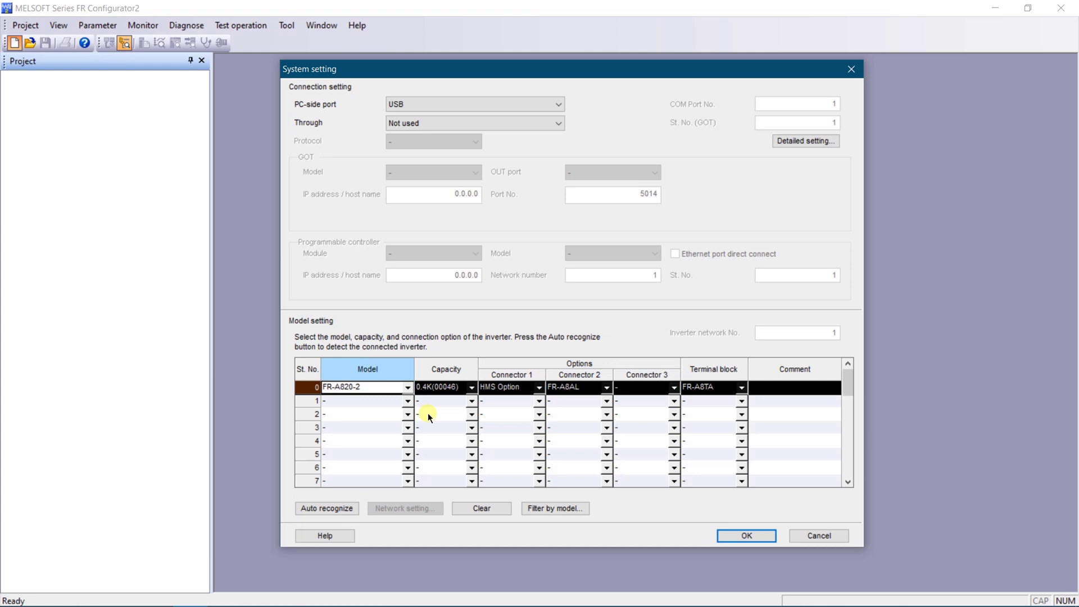
Confirm the FR-A820 system setting and open the Parameter list for station 0
click(747, 535)
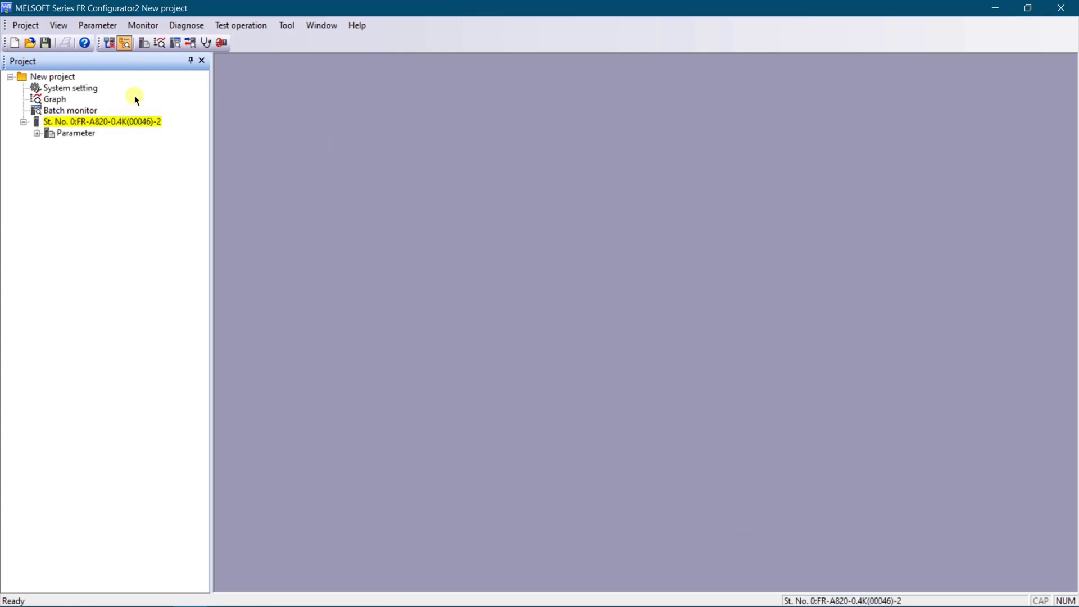
click(73, 132)
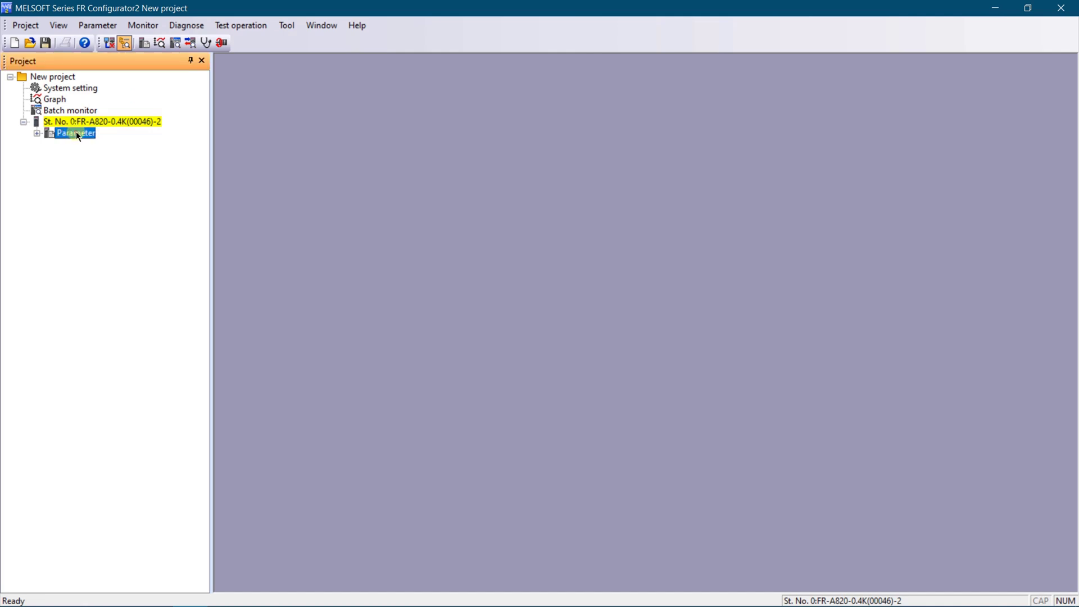
double_click(77, 135)
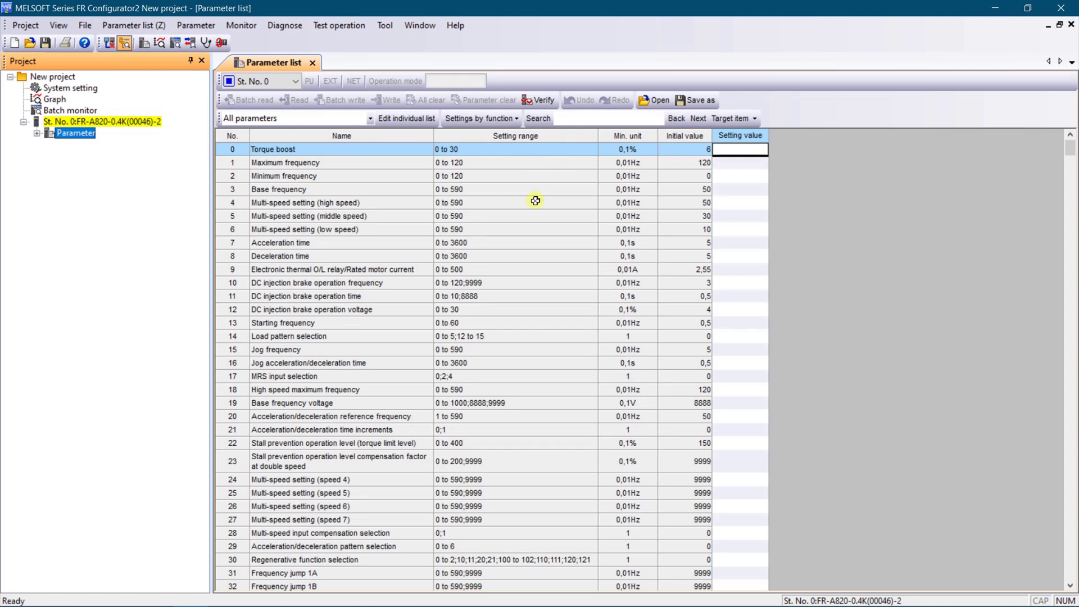
Browse the Torque boost, Minimum frequency and middle-speed multi-speed rows
click(679, 152)
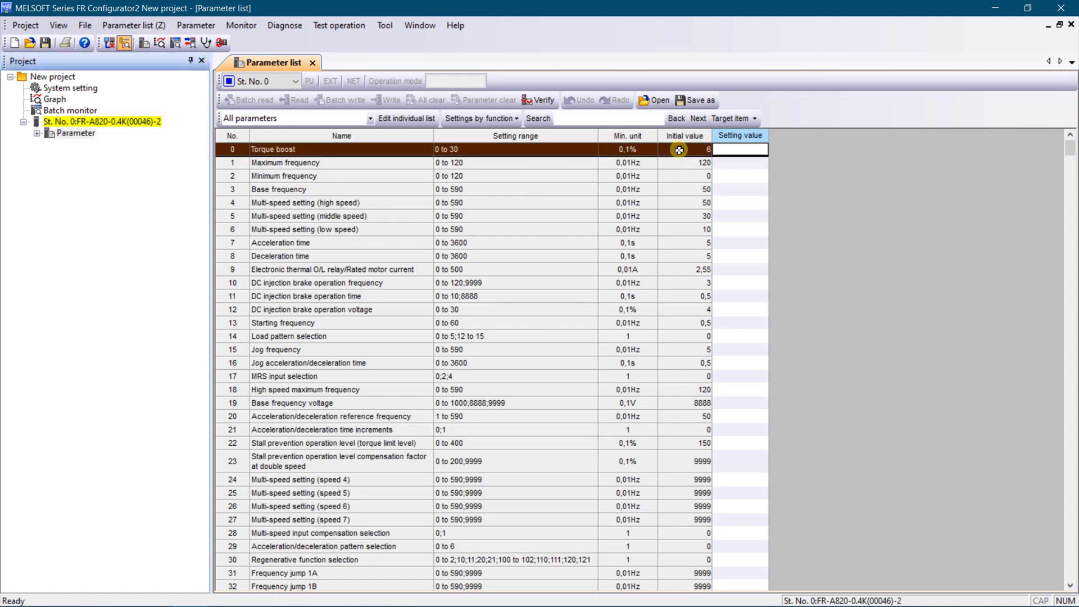
click(676, 179)
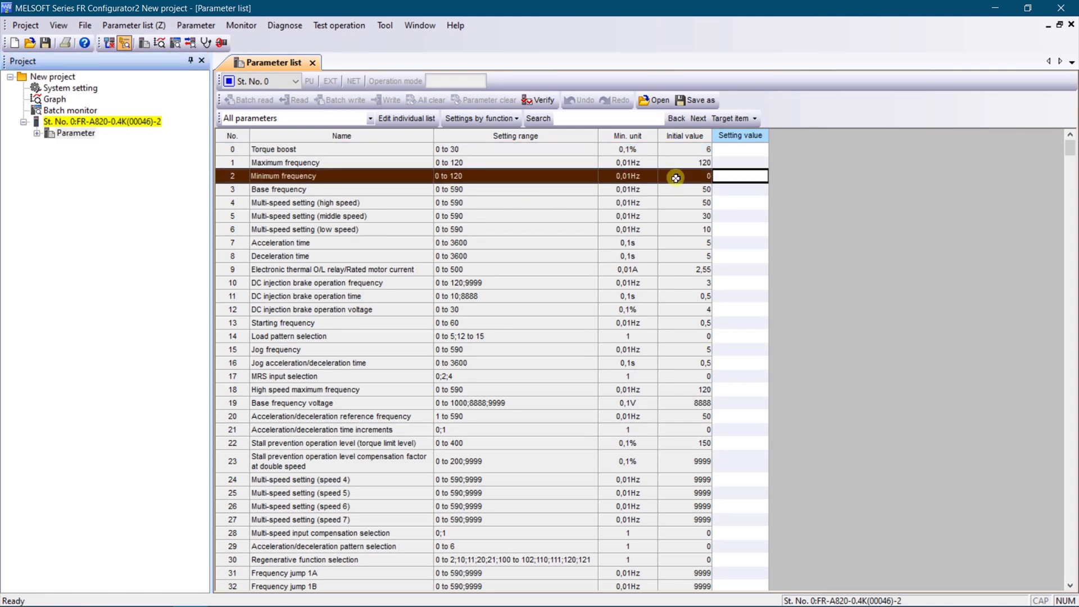
click(679, 217)
click(681, 153)
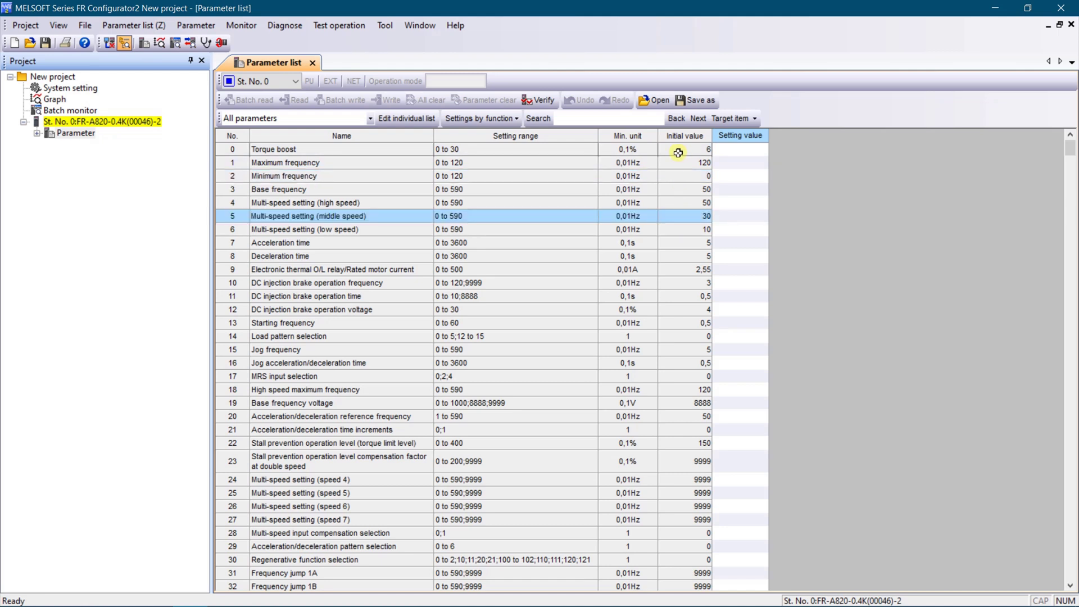
Go online with the inverter, then check the low-speed multi-speed and Base frequency rows
click(109, 43)
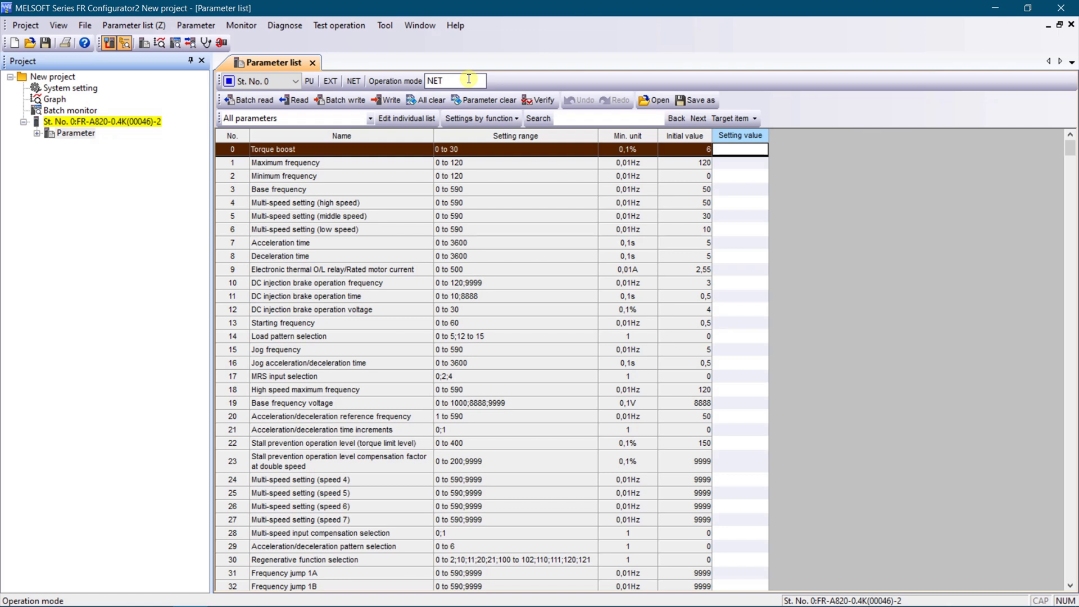
click(508, 231)
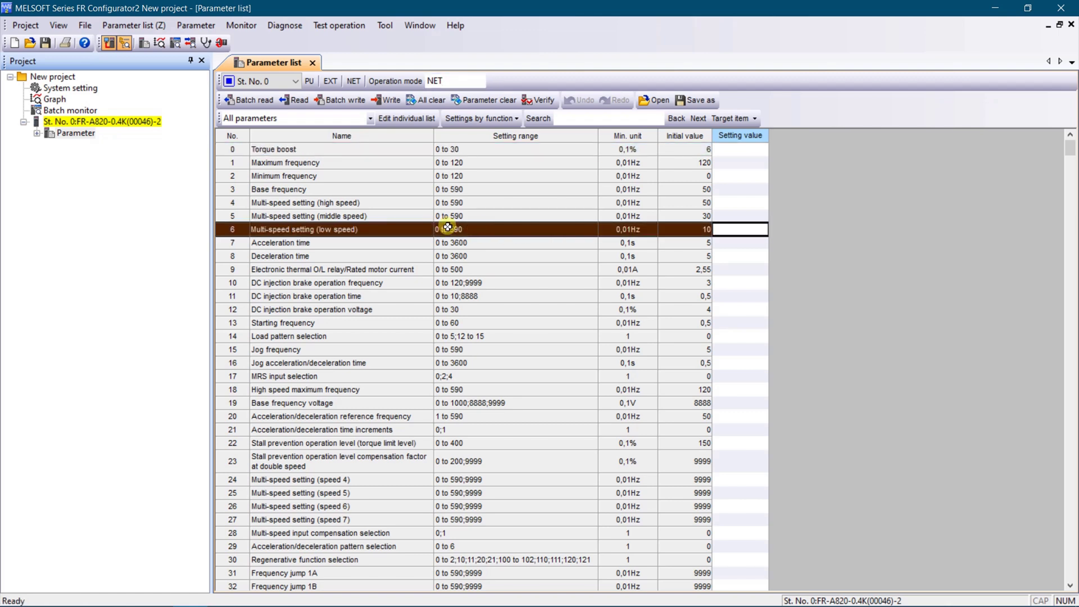
click(527, 191)
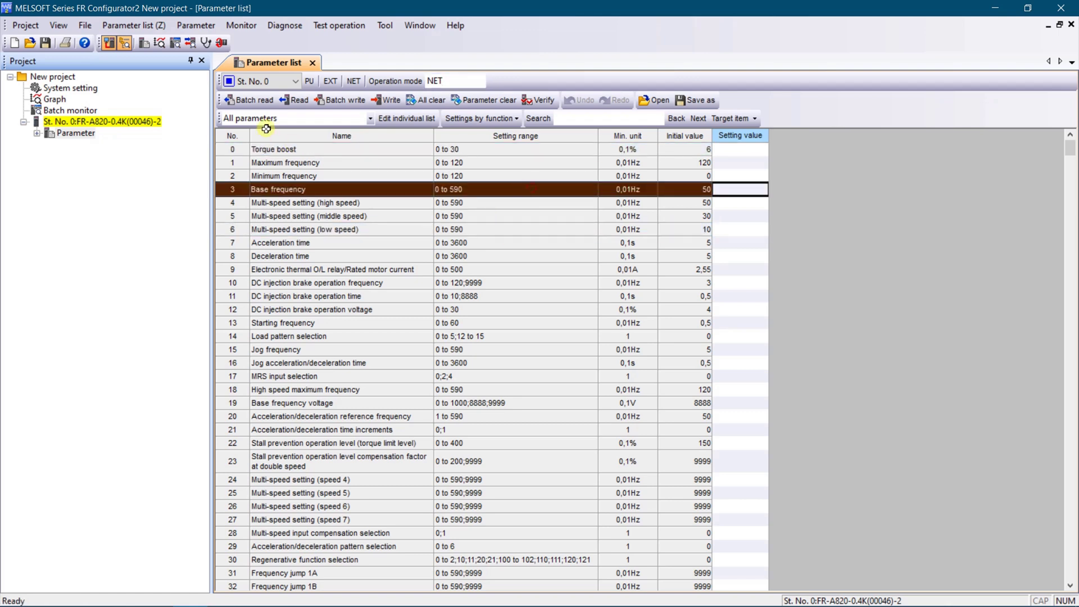
Batch read all inverter parameters into the list, confirming with Taip (Yes)
click(258, 100)
click(526, 339)
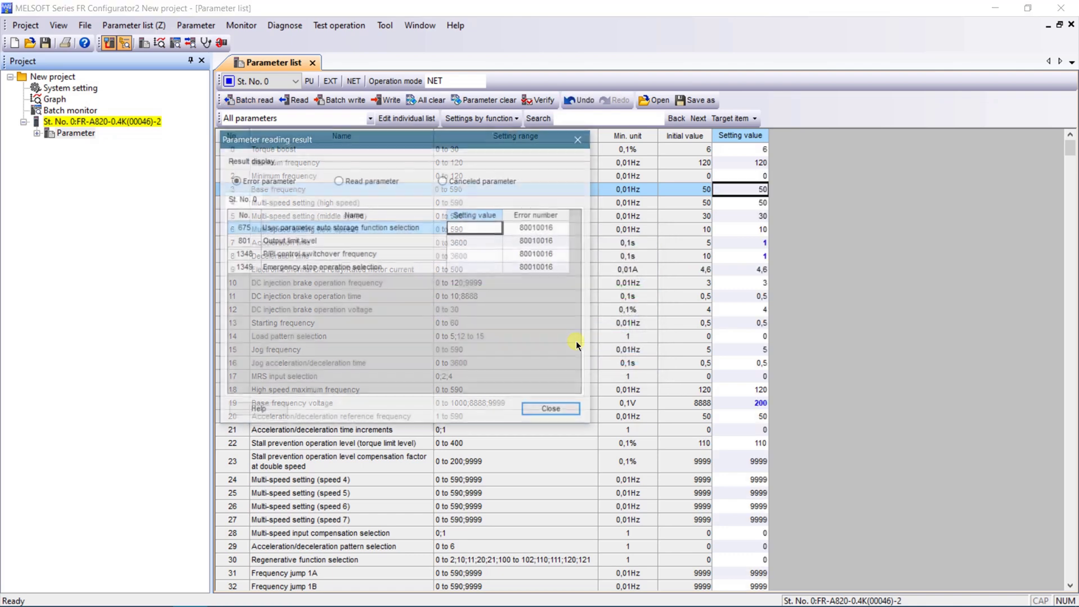
Close the reading result, review rows 0–19 including Base frequency voltage 200, and select Pr.79
click(555, 411)
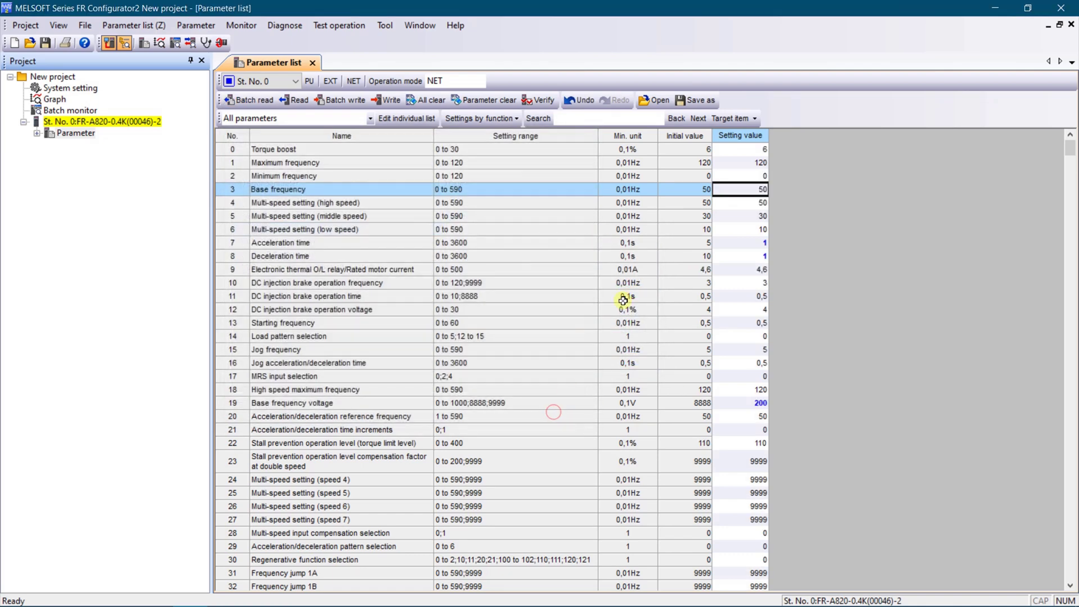
click(730, 152)
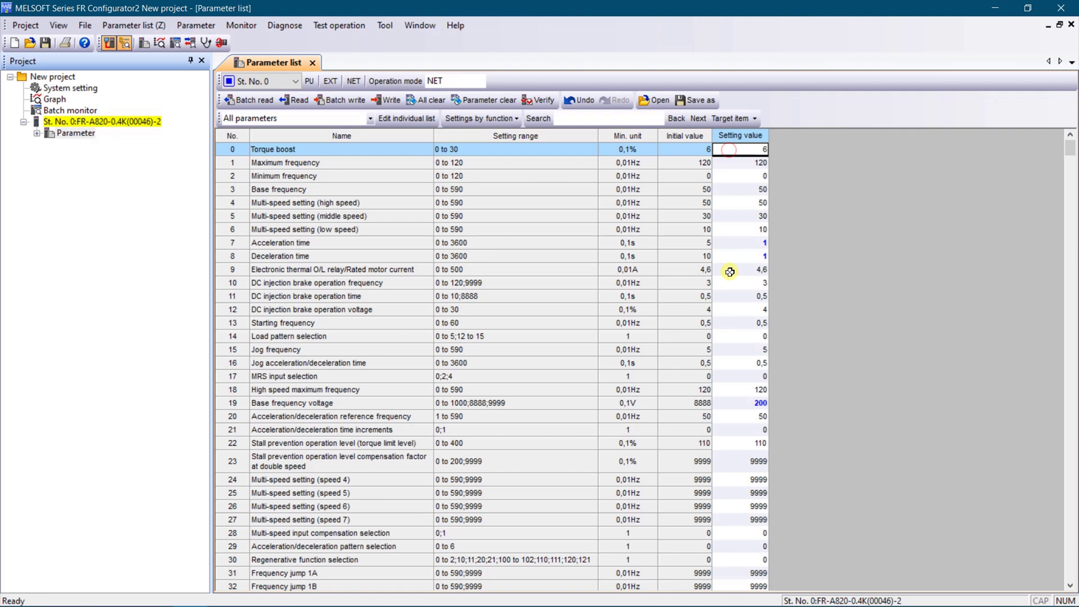
scroll(735, 205, down, 5)
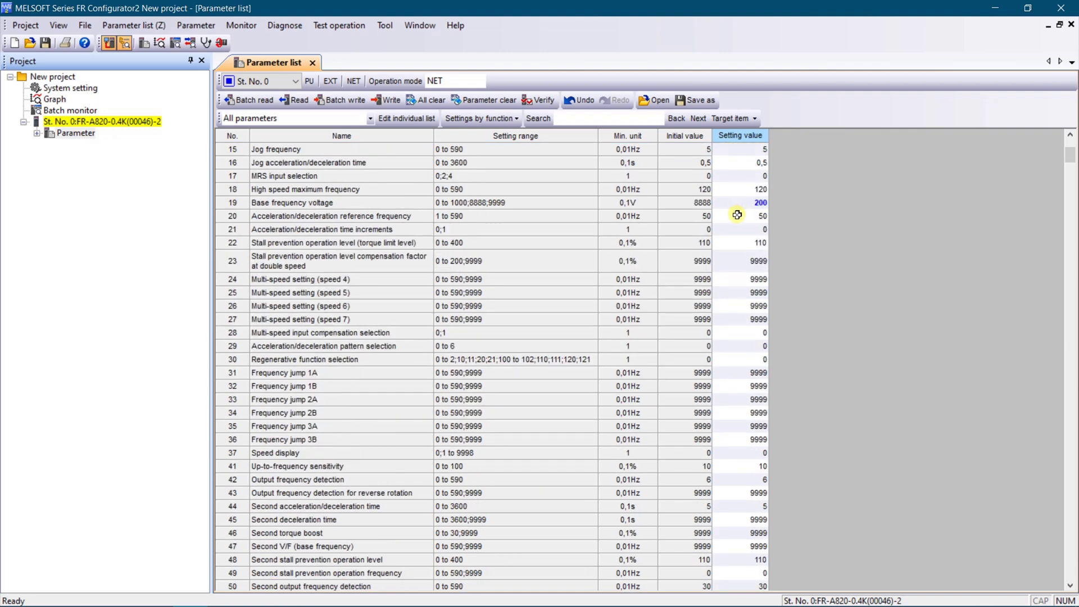
scroll(740, 212, up, 5)
click(753, 163)
click(753, 214)
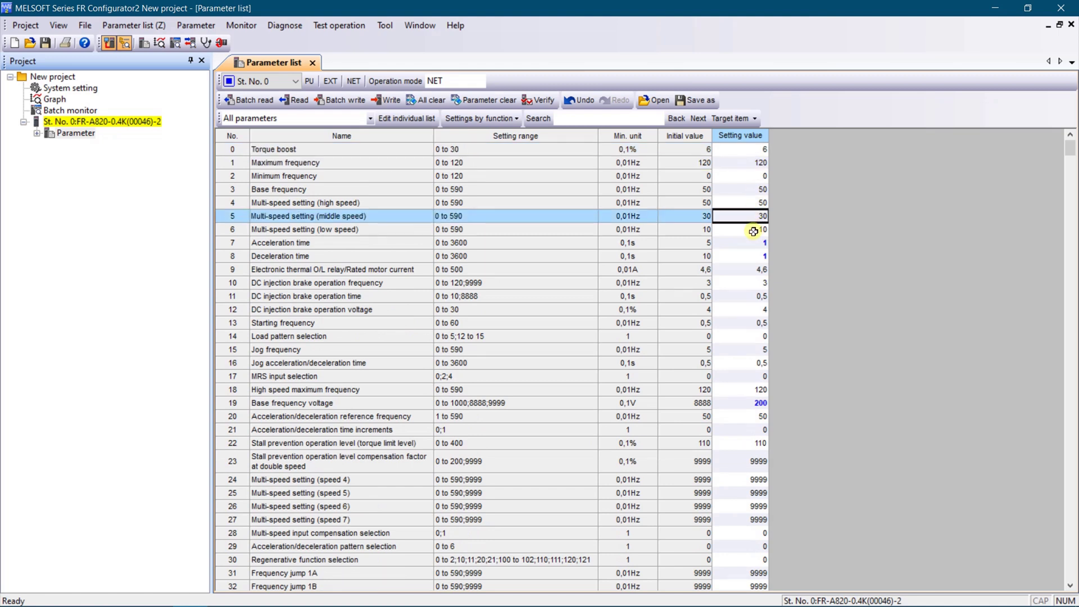
click(750, 242)
click(751, 256)
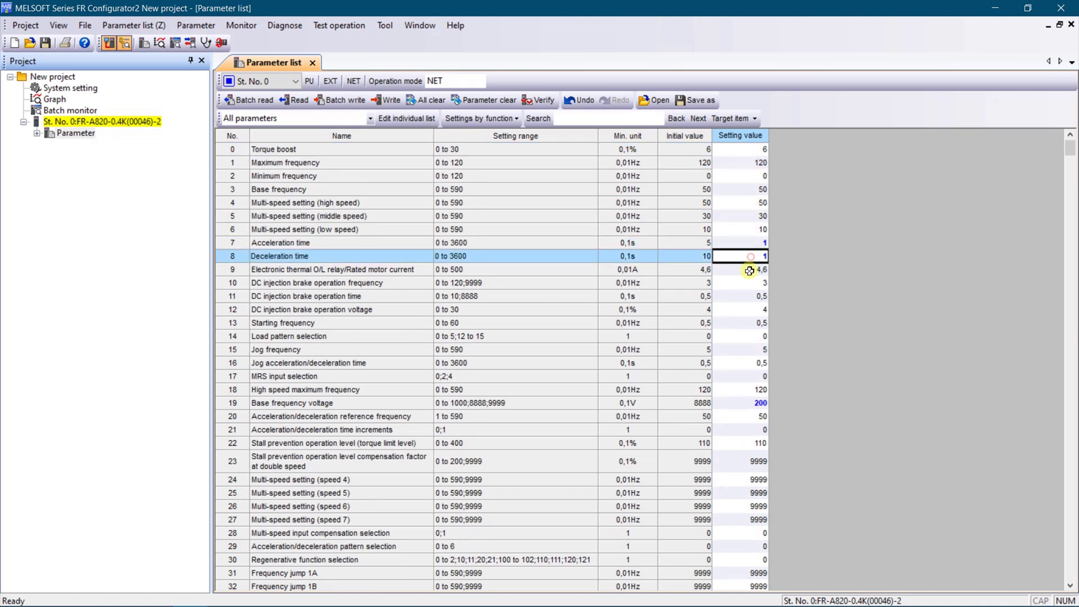
click(748, 403)
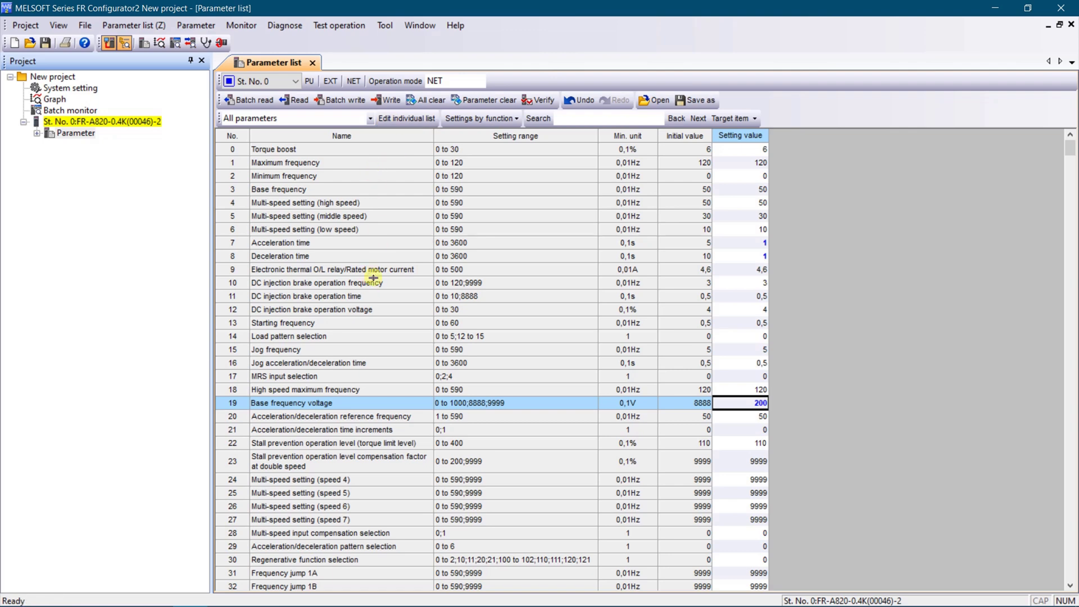
scroll(372, 283, down, 20)
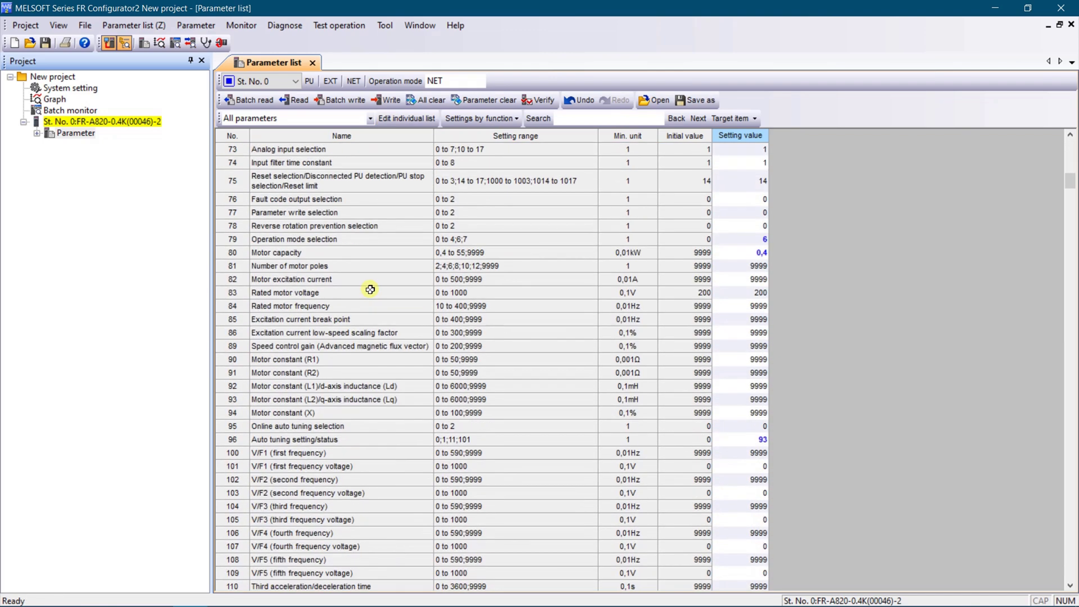
click(307, 241)
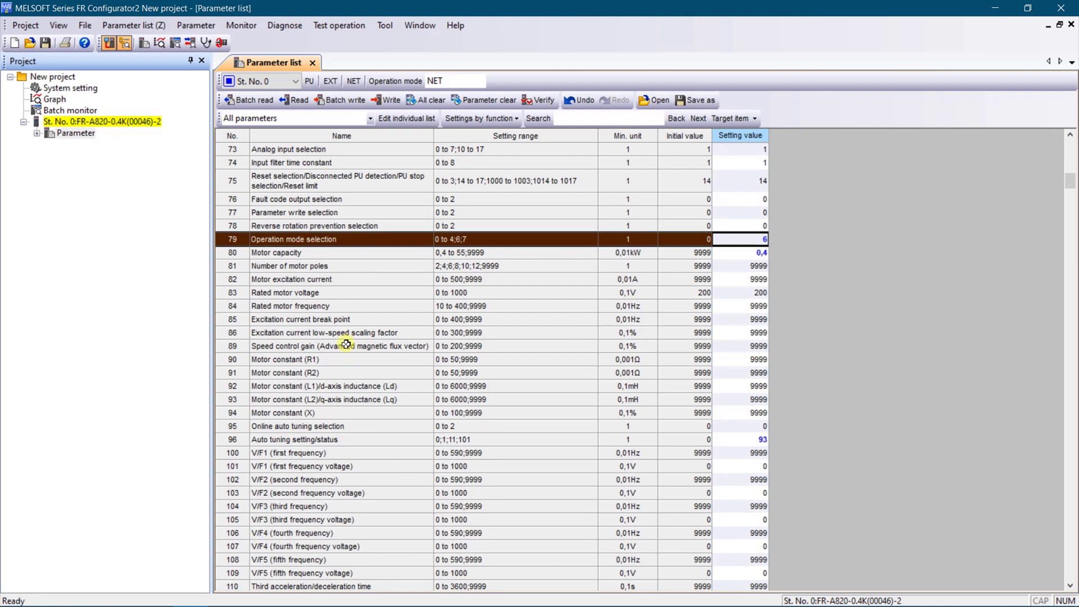
Open FR-A800 Help topic 5.9.1 for Operation mode selection in a moved, enlarged window
double_click(353, 241)
drag(377, 15, 549, 40)
click(722, 437)
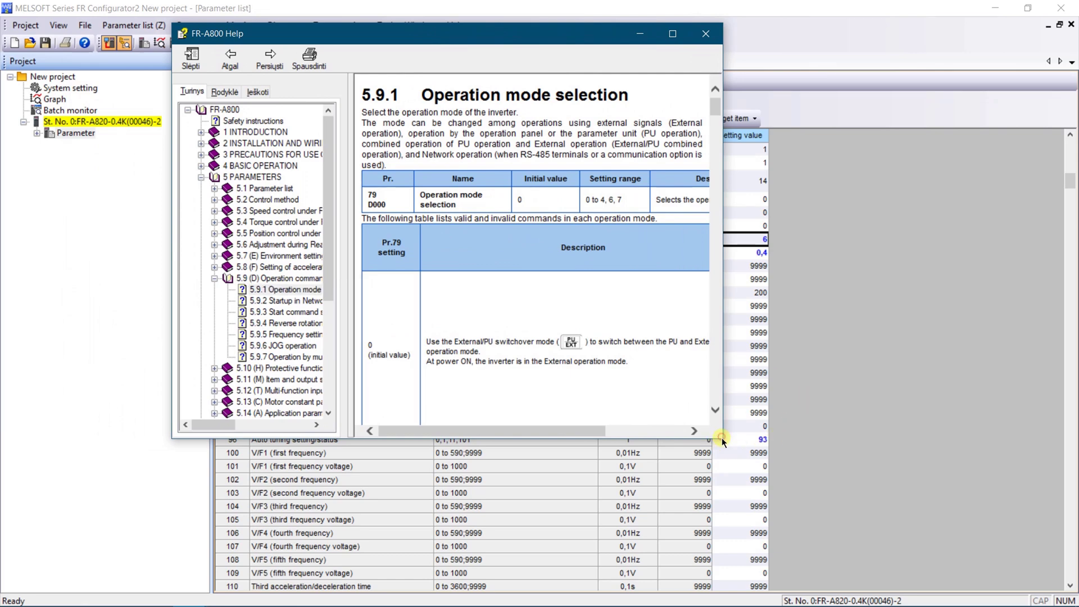
drag(722, 437, 884, 487)
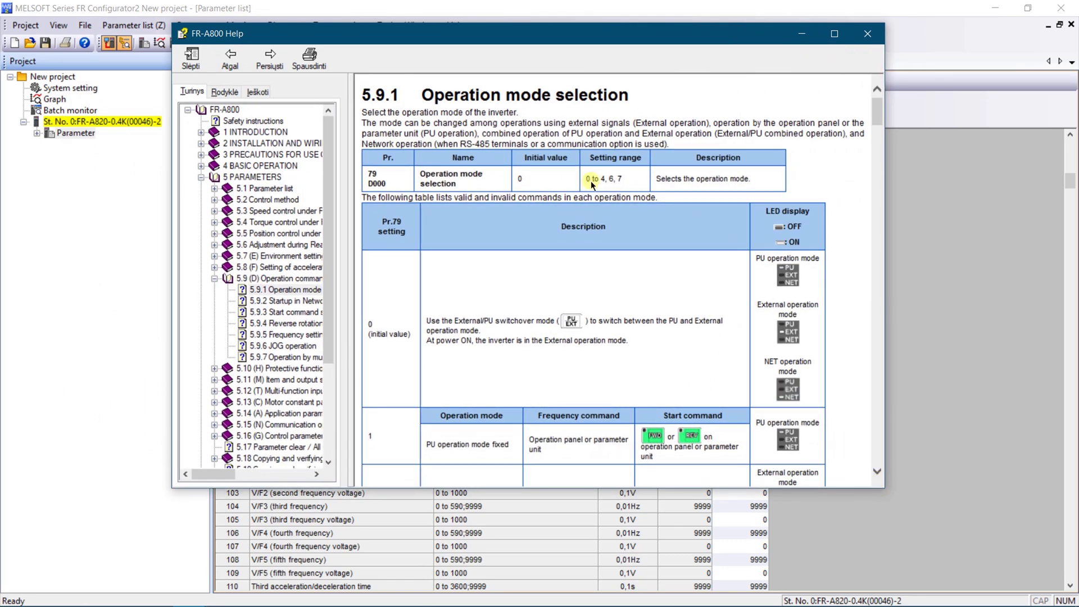
Scroll through the topic to find that value 6 means Switchover mode
scroll(531, 173, down, 2)
scroll(634, 263, down, 1)
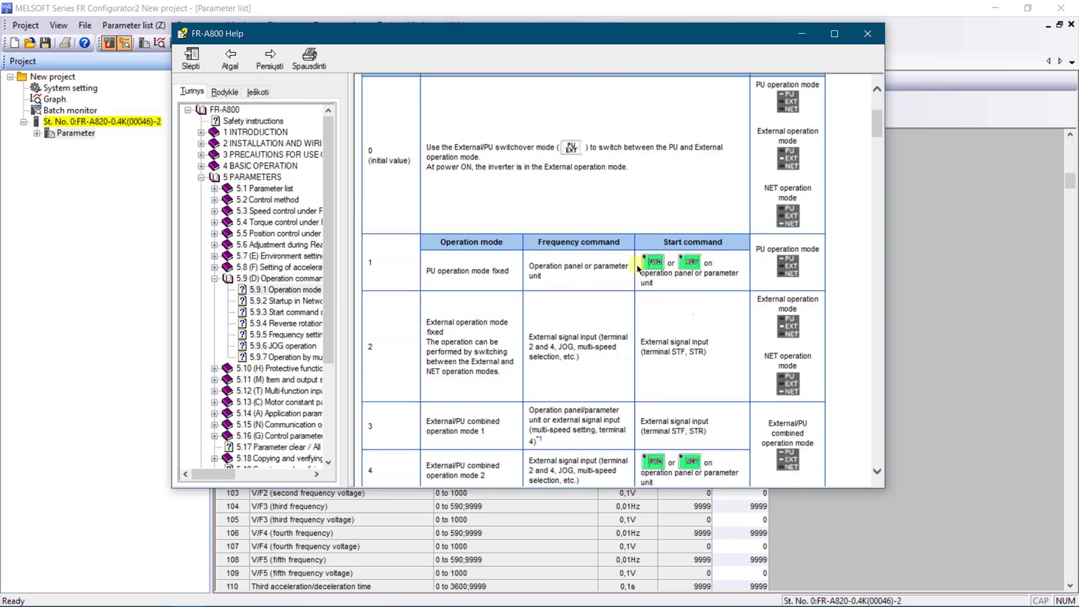
scroll(636, 264, down, 20)
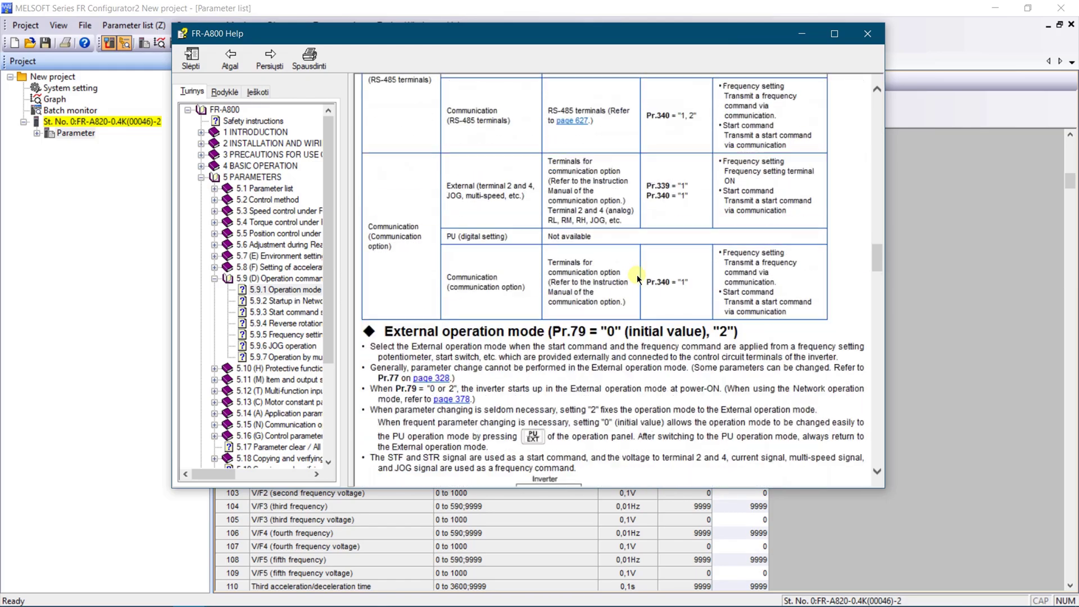
scroll(637, 275, down, 20)
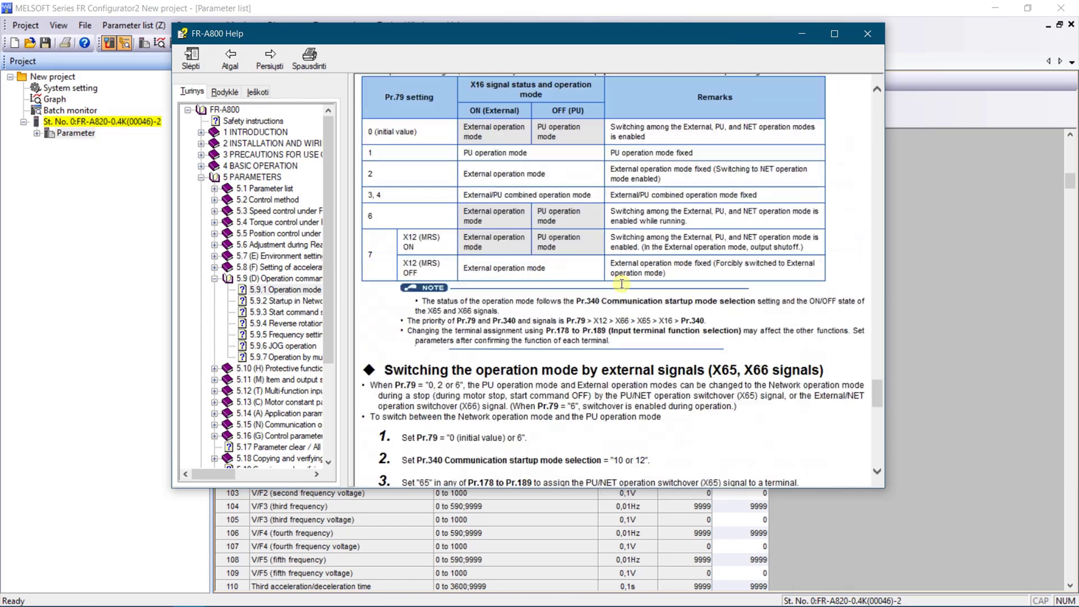
scroll(622, 284, down, 8)
scroll(624, 277, down, 4)
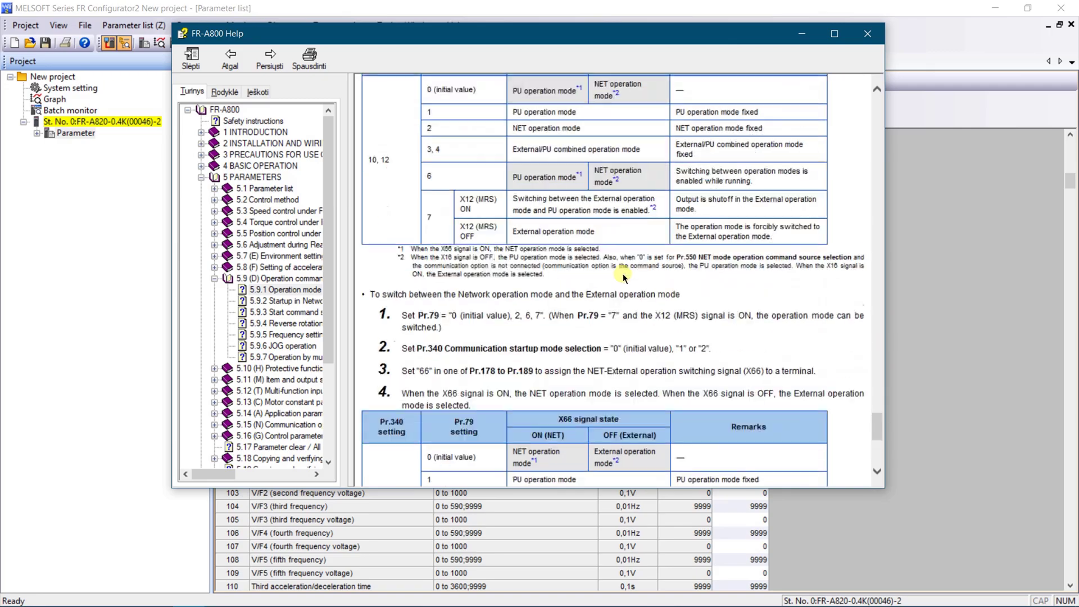
scroll(624, 277, up, 20)
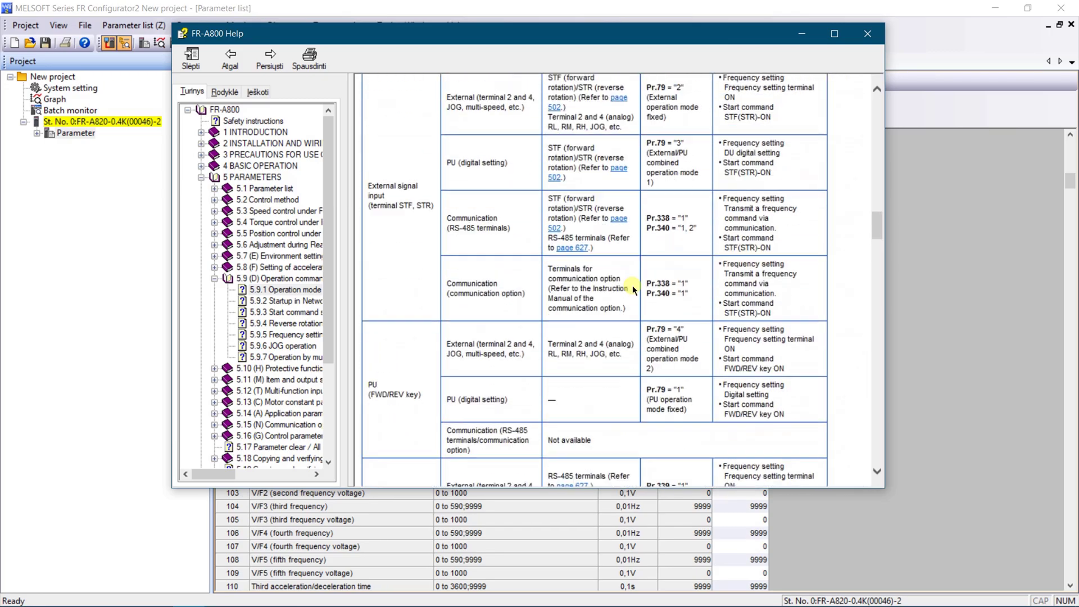
scroll(633, 289, up, 15)
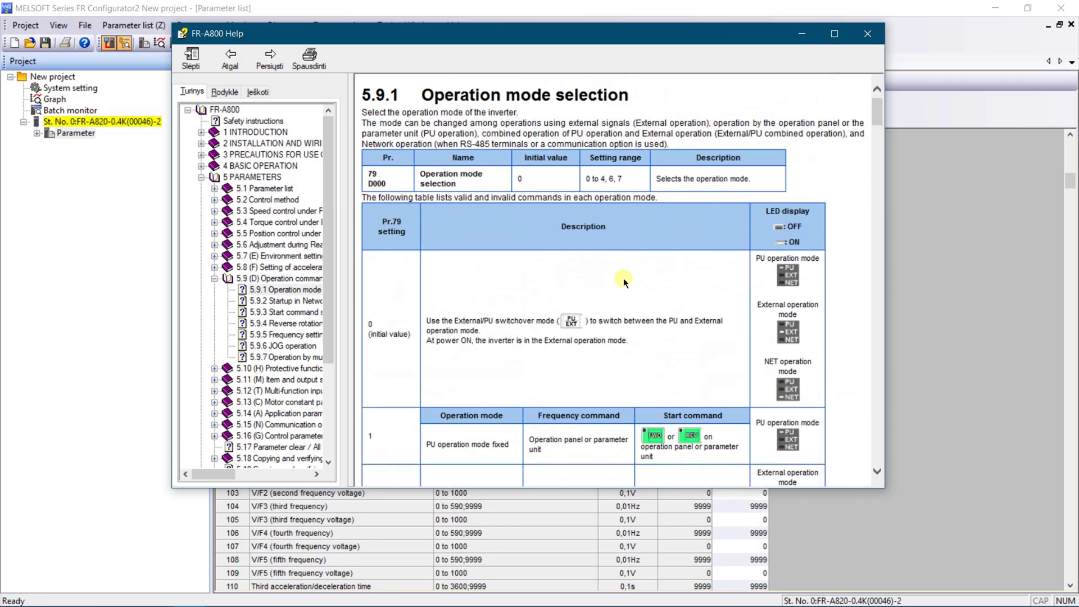
scroll(623, 277, down, 12)
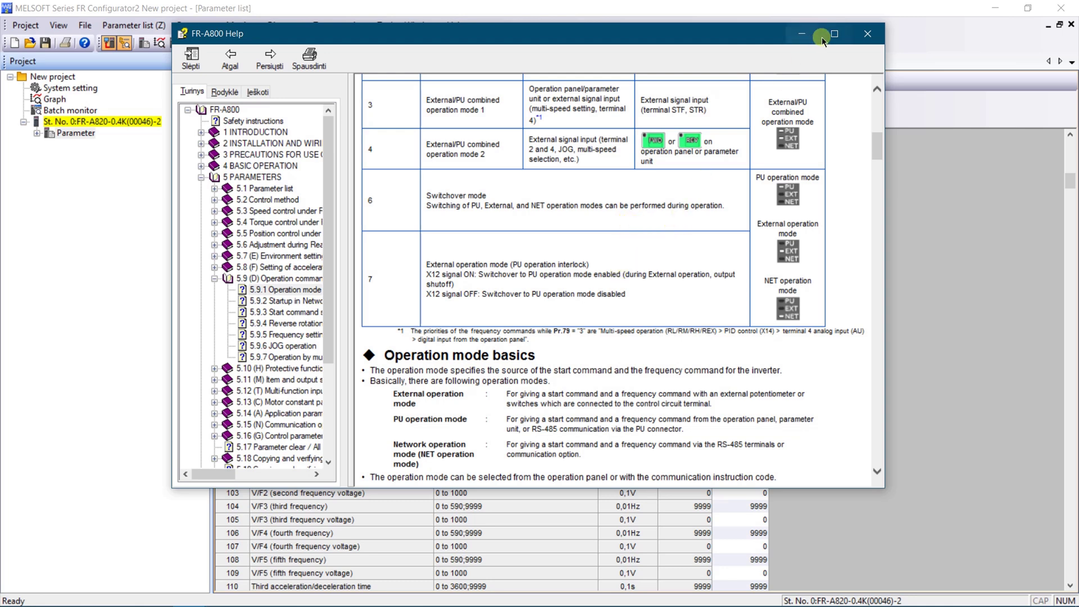
Close the help and select Pr.340 Communication startup mode selection, set to 10
click(871, 32)
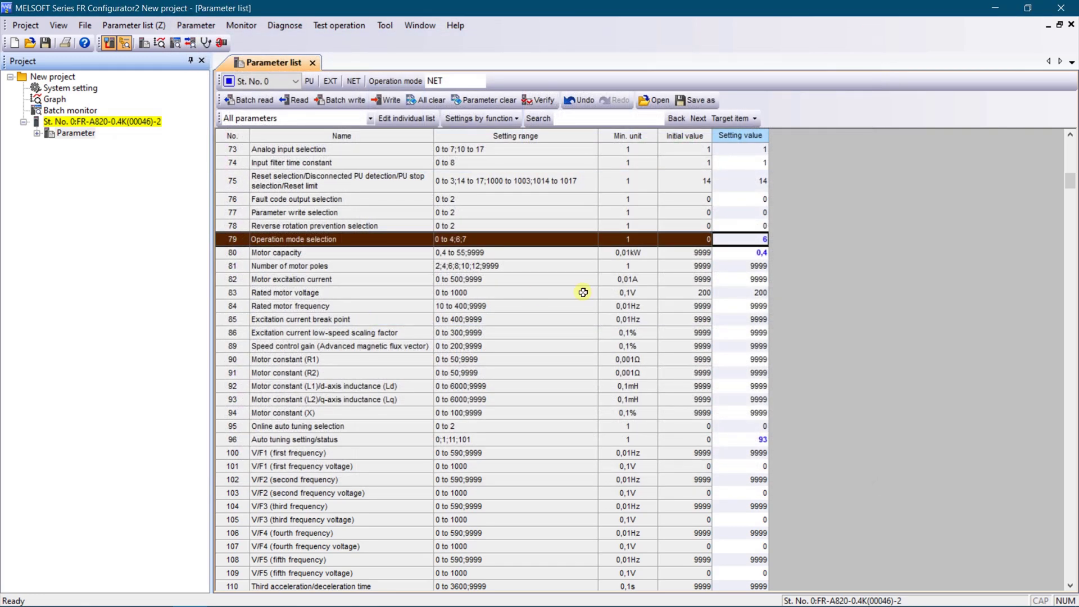
scroll(354, 310, down, 20)
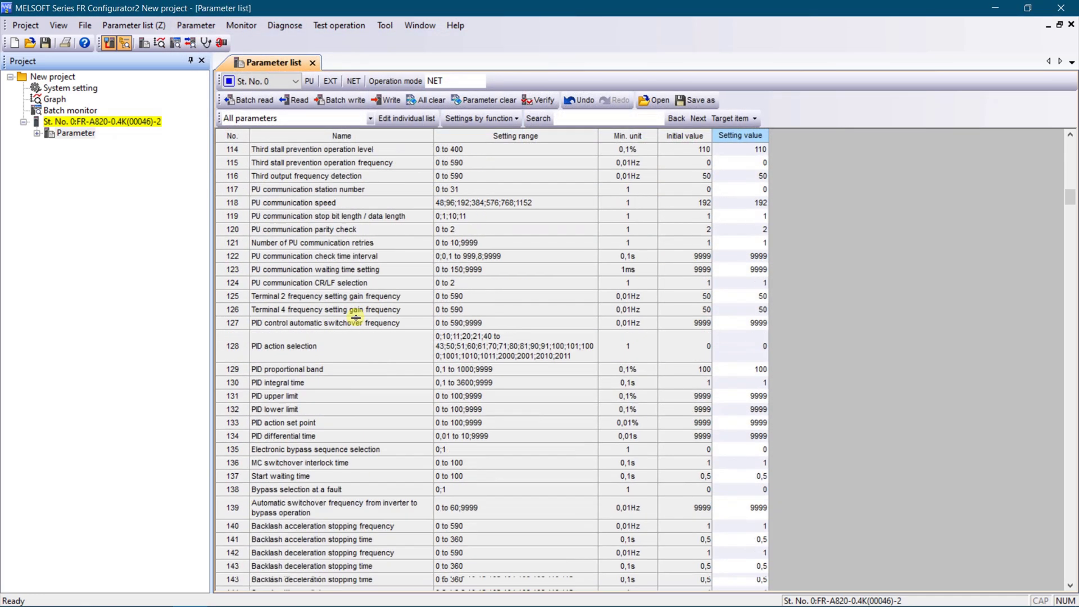
scroll(357, 332, down, 20)
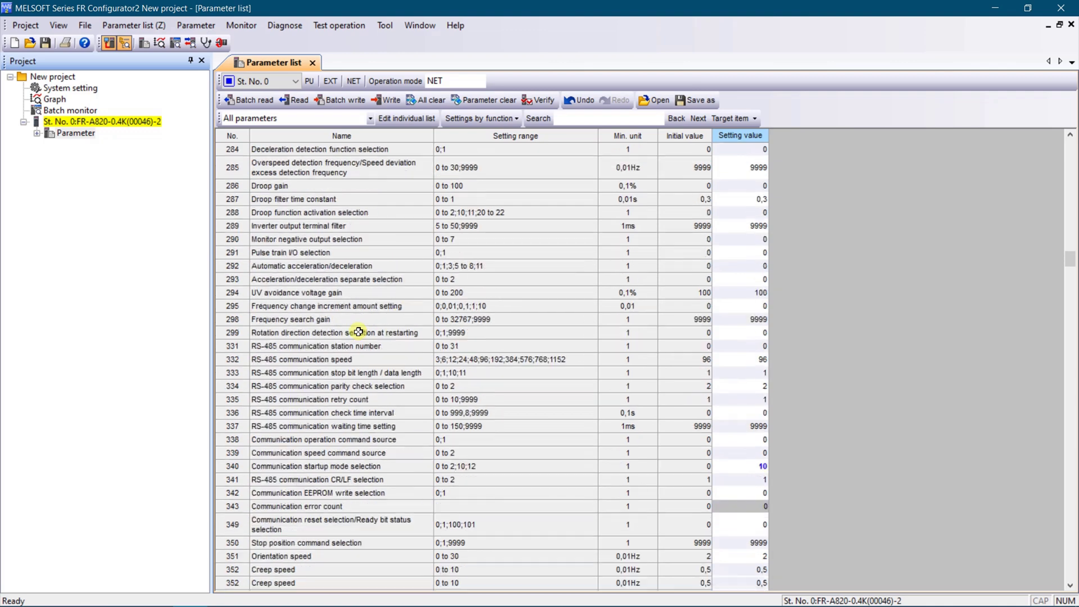
scroll(353, 338, up, 5)
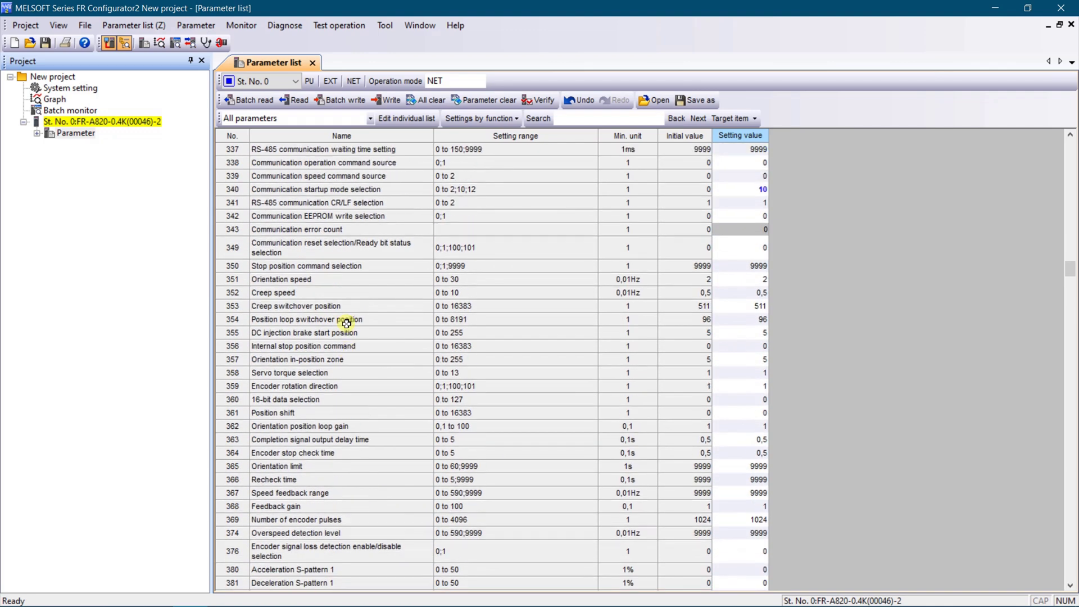
click(311, 189)
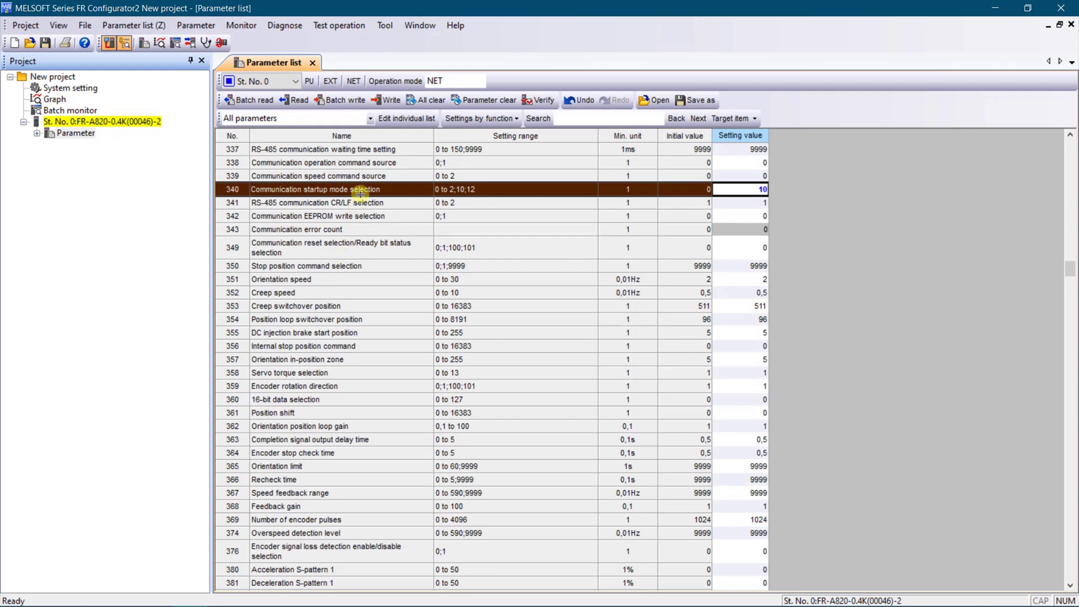
Open help for Pr.340 with F1, moving and enlarging the help window
key(F1)
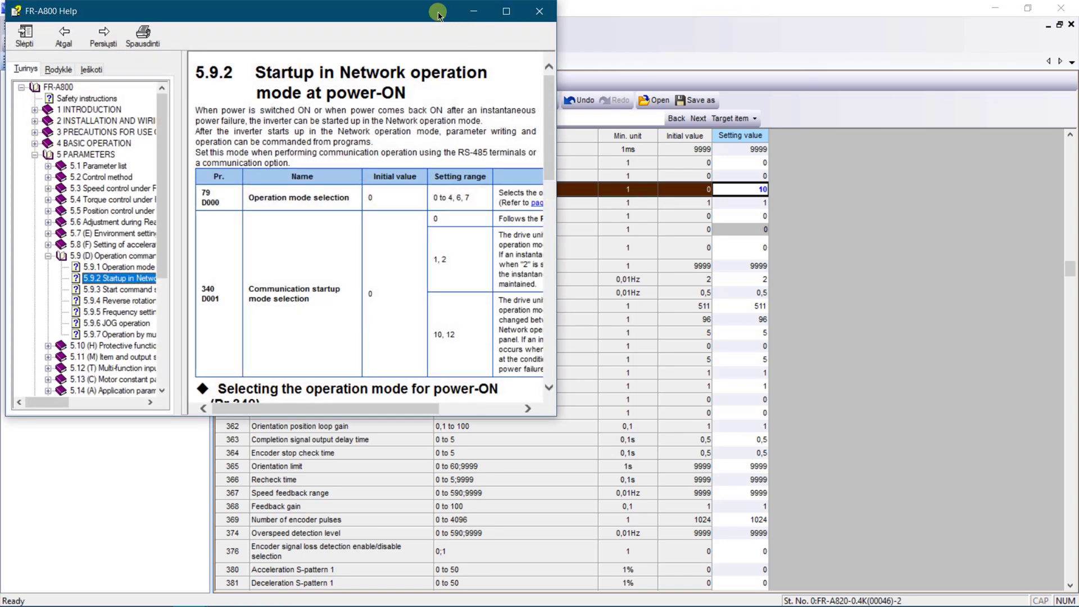
drag(438, 10, 513, 22)
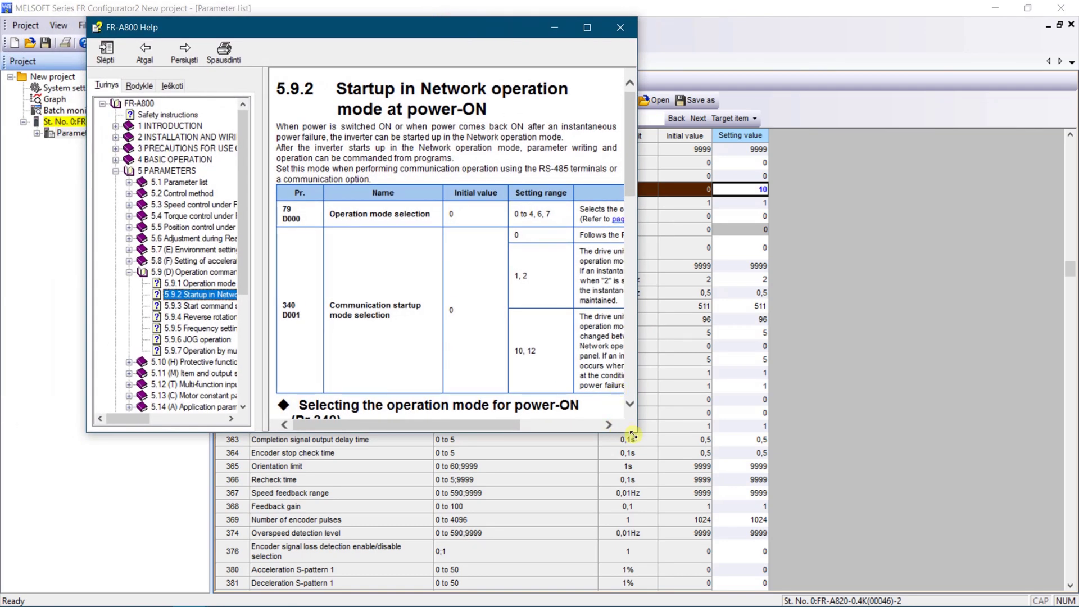
drag(636, 432, 879, 467)
Read topic 5.9.2 and highlight 'NET operation mode' in the Pr.340 power-on table
scroll(566, 262, down, 12)
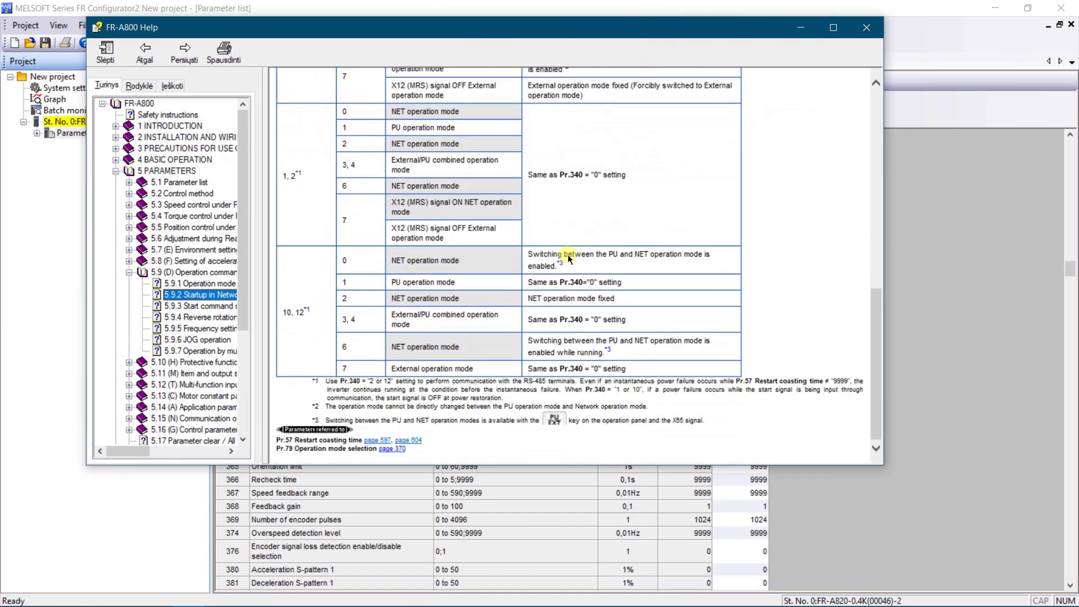
scroll(567, 262, up, 1)
scroll(567, 262, up, 11)
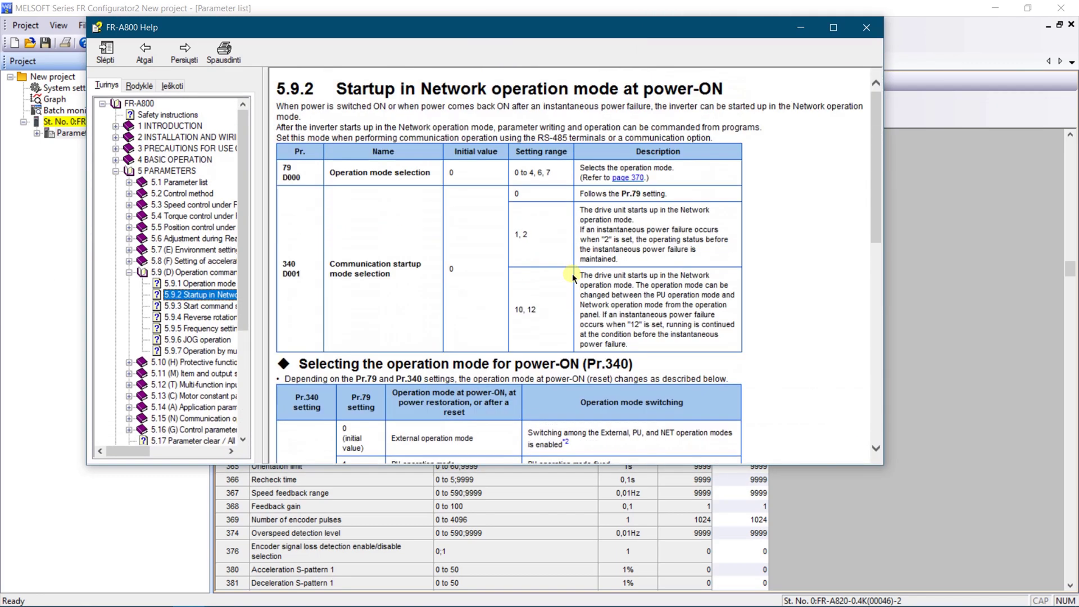
scroll(584, 258, down, 10)
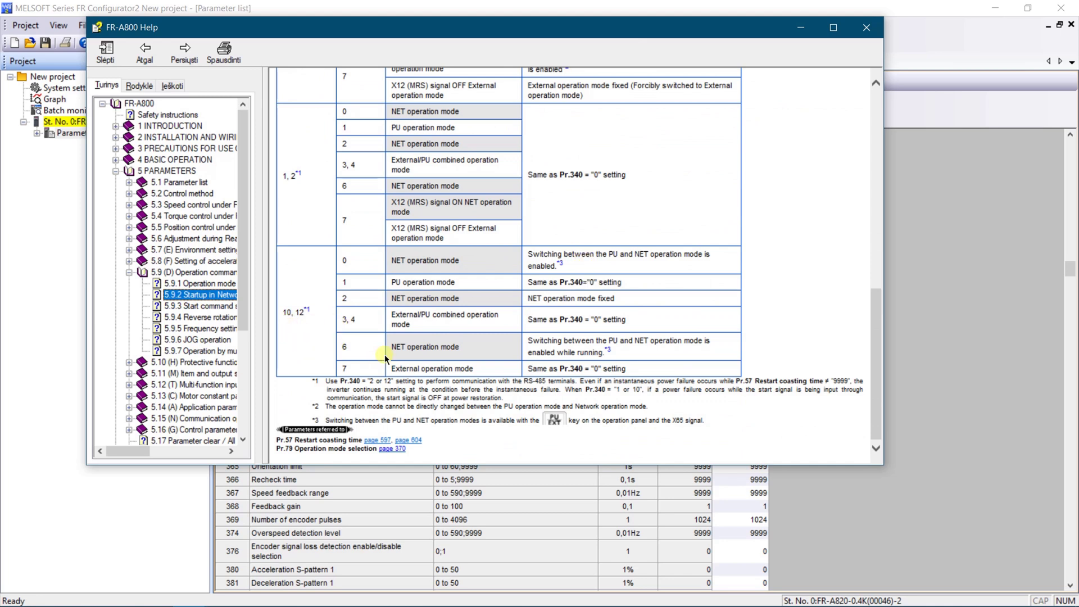
drag(461, 347, 392, 349)
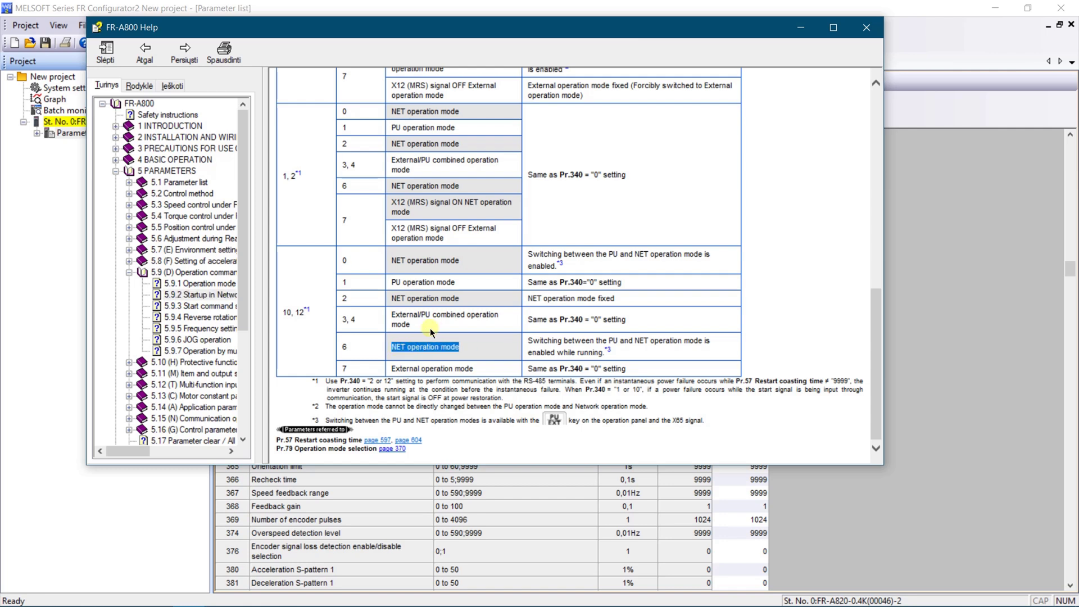
scroll(430, 332, up, 10)
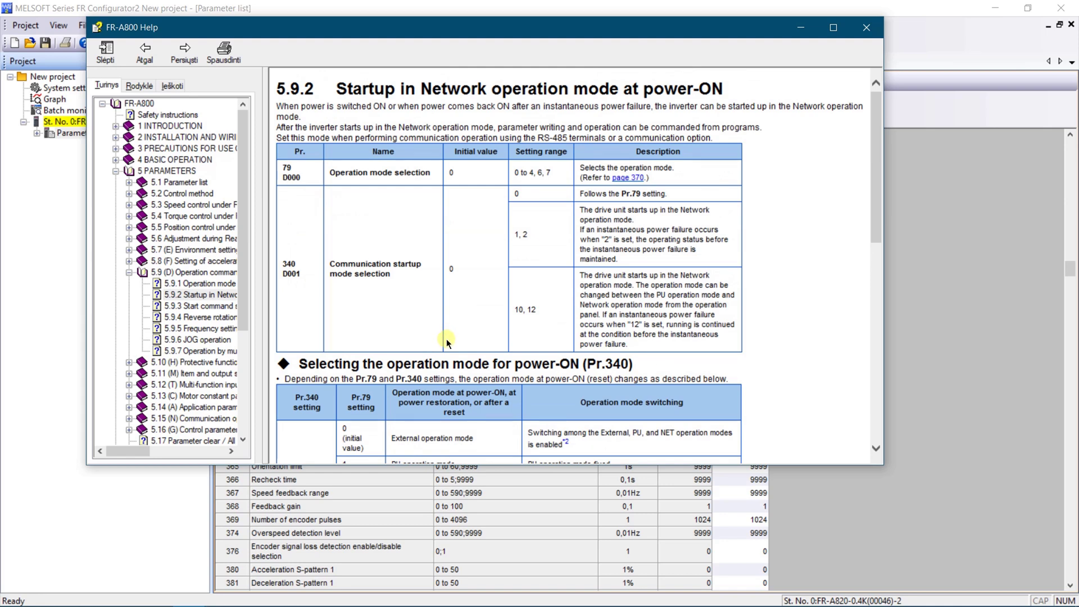
scroll(447, 342, down, 10)
click(867, 27)
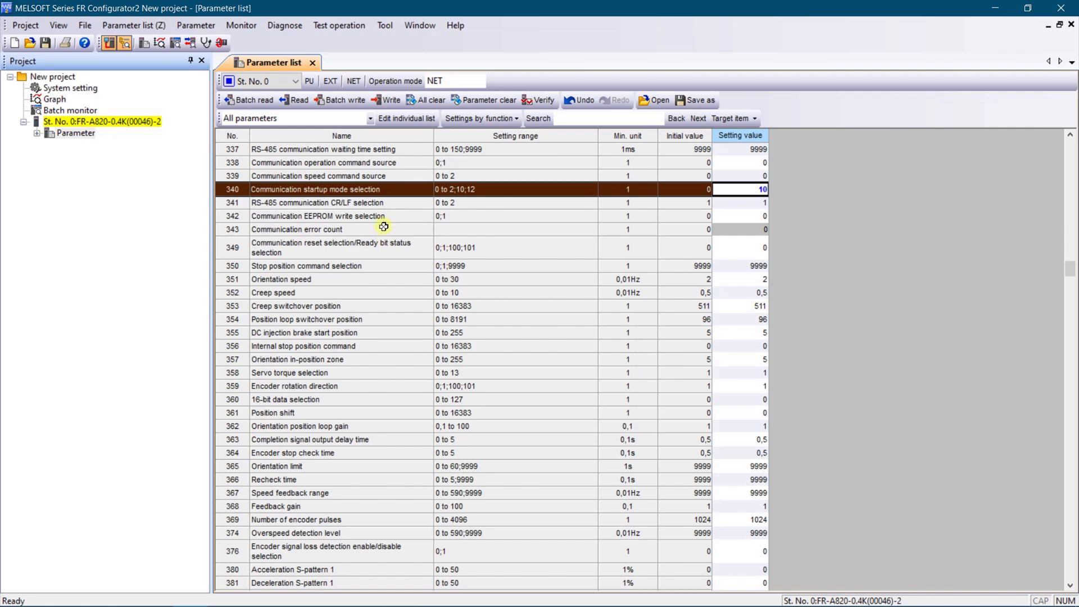
Scroll to Pr.1305–1312 and select Pr.1305, showing IP 192.168.2.3 and mask 255.255.255.0
scroll(376, 234, down, 20)
scroll(357, 259, down, 20)
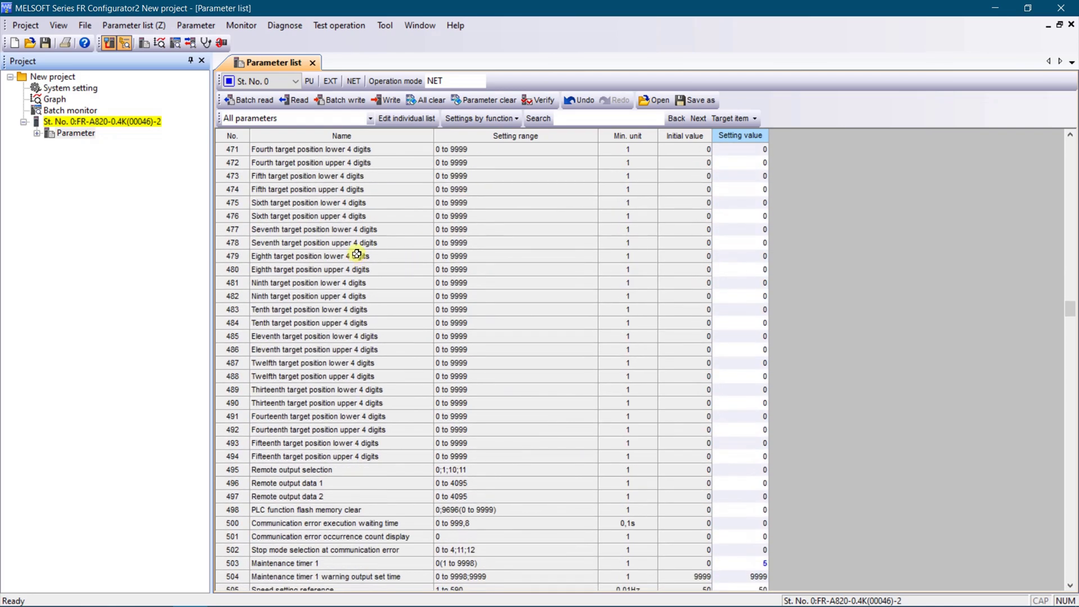
scroll(359, 269, down, 20)
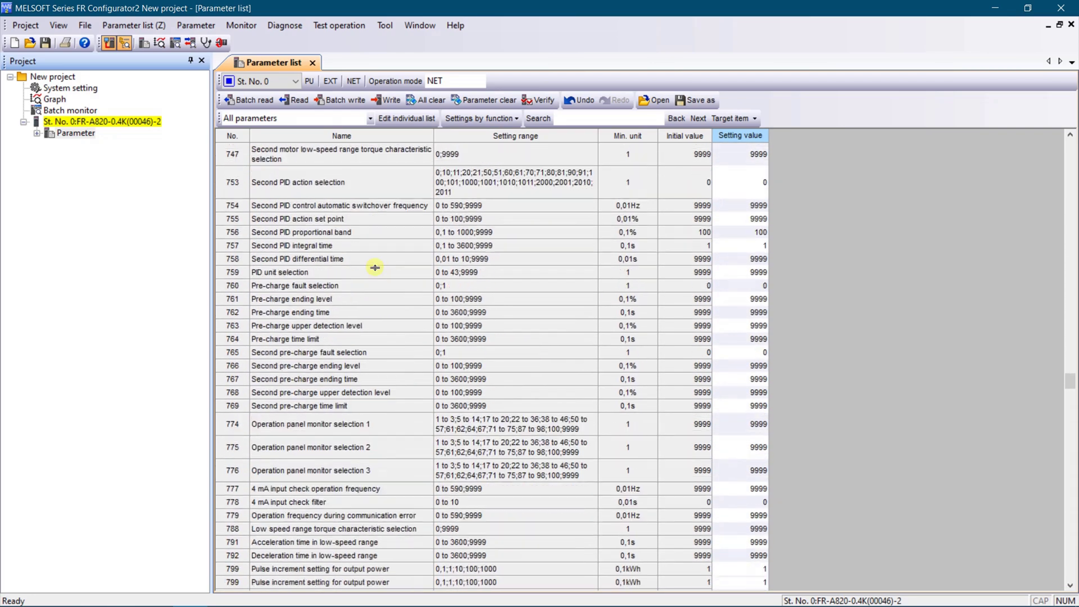
scroll(386, 286, down, 20)
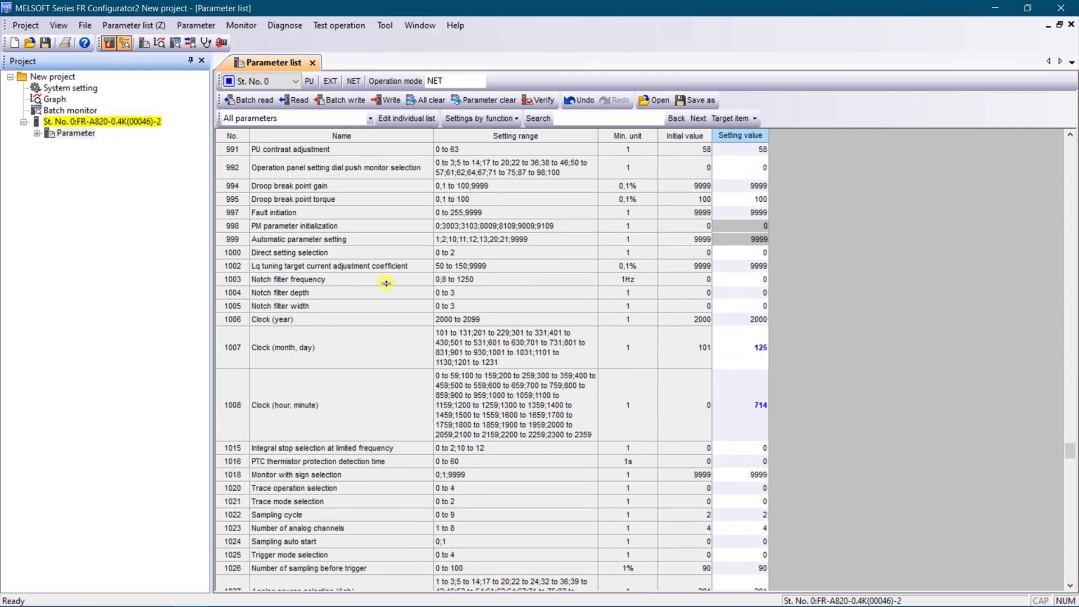
scroll(388, 281, down, 20)
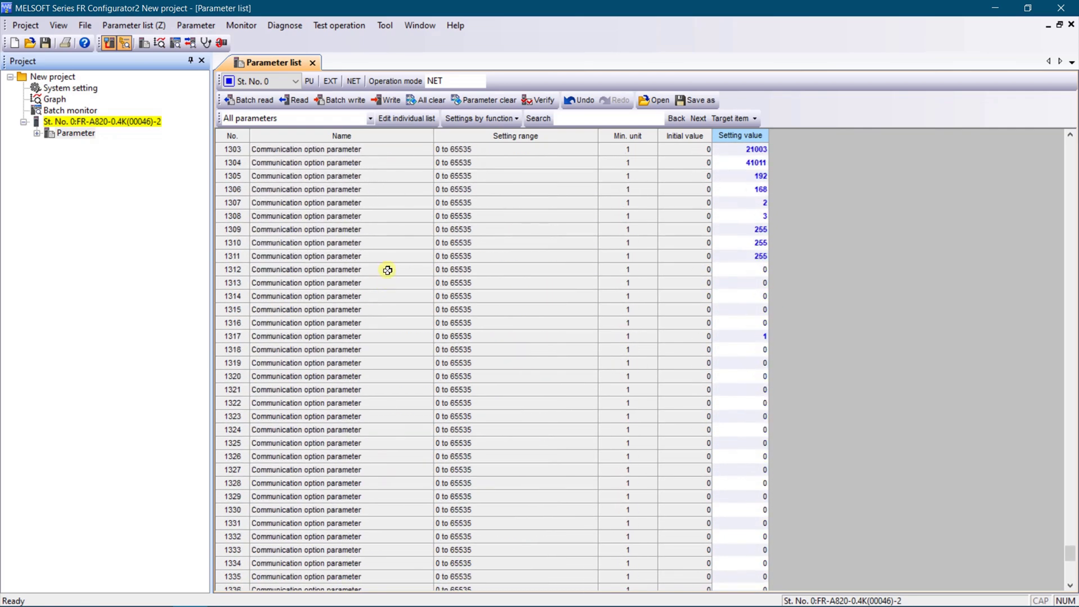
scroll(379, 250, up, 2)
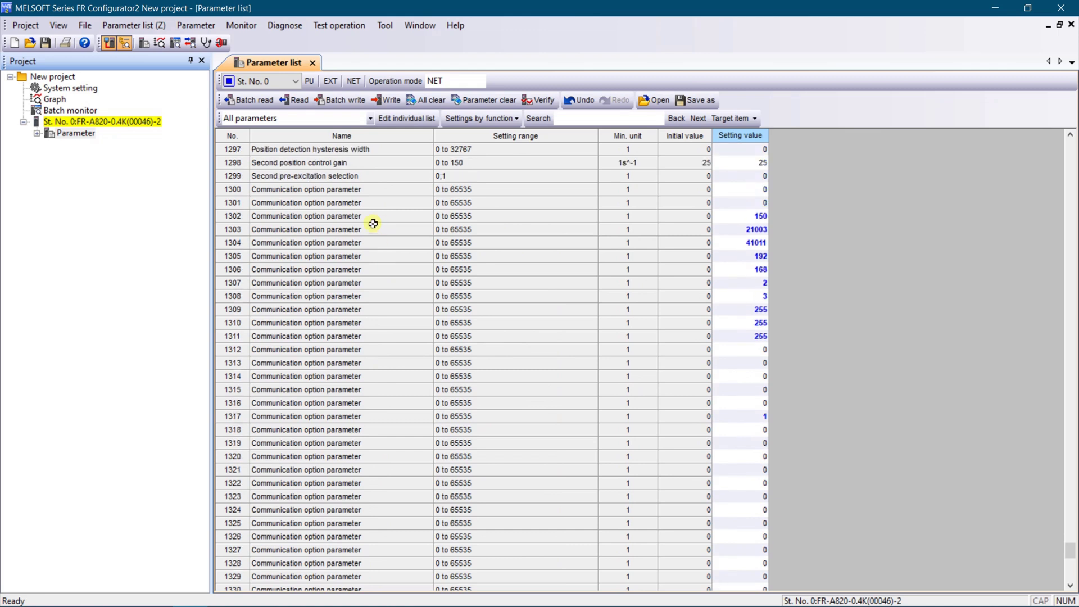
click(234, 254)
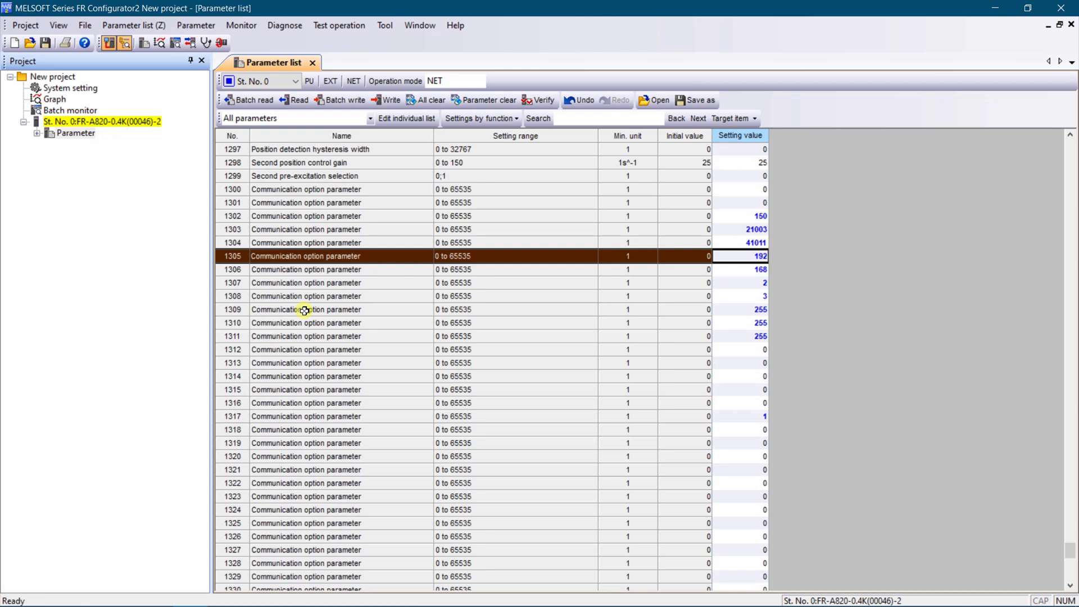
click(738, 256)
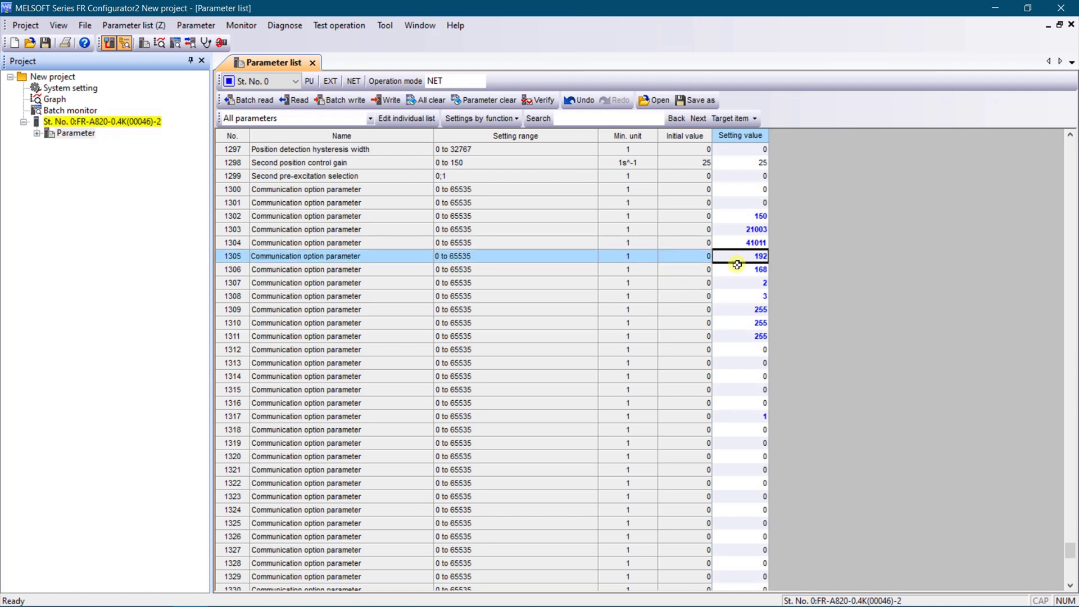
click(737, 270)
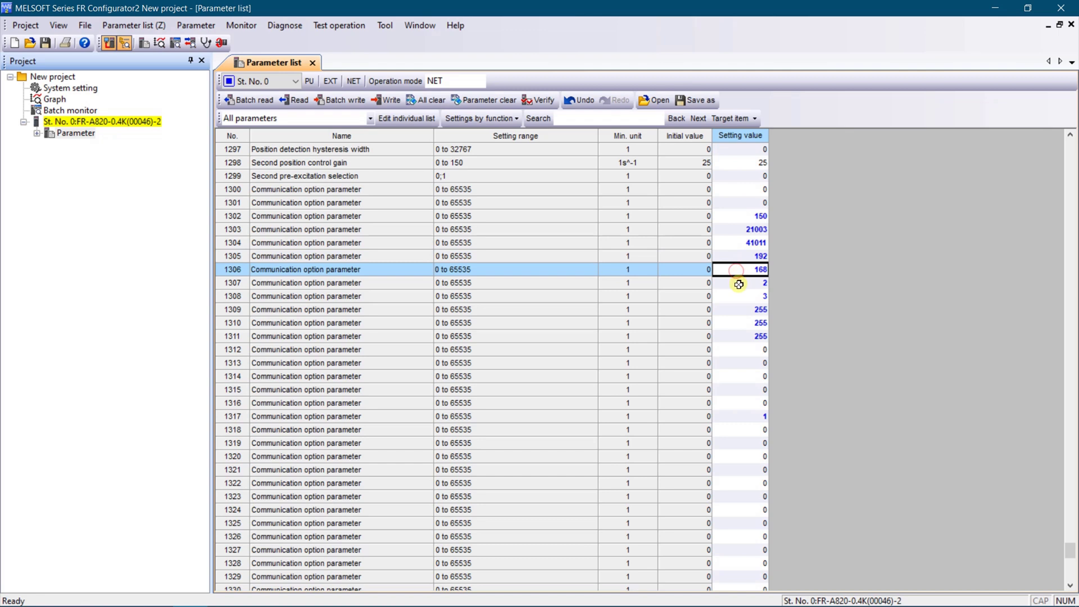
click(739, 284)
click(735, 296)
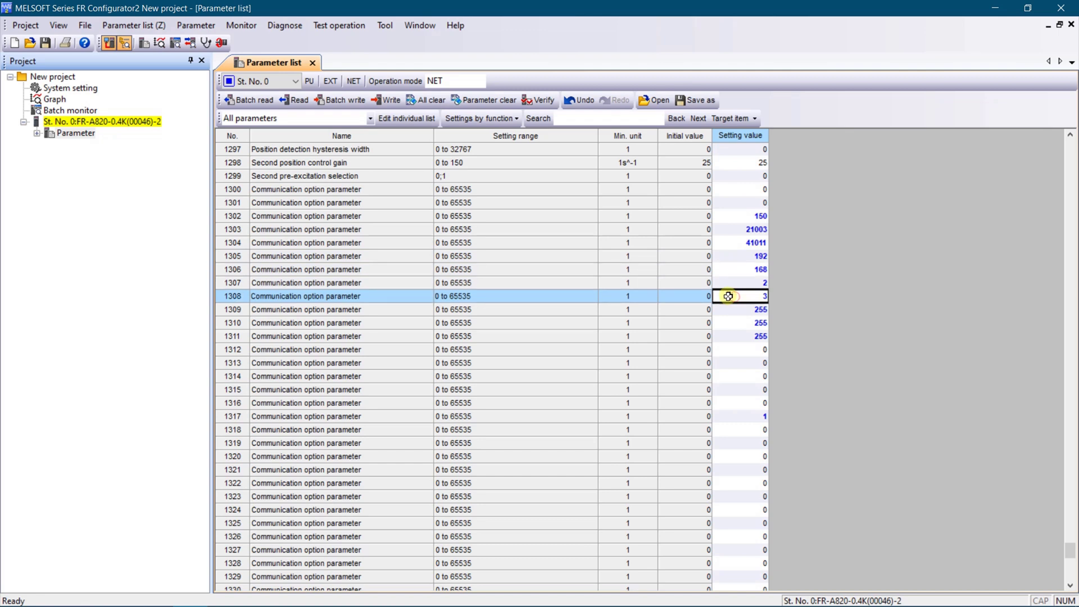
click(232, 309)
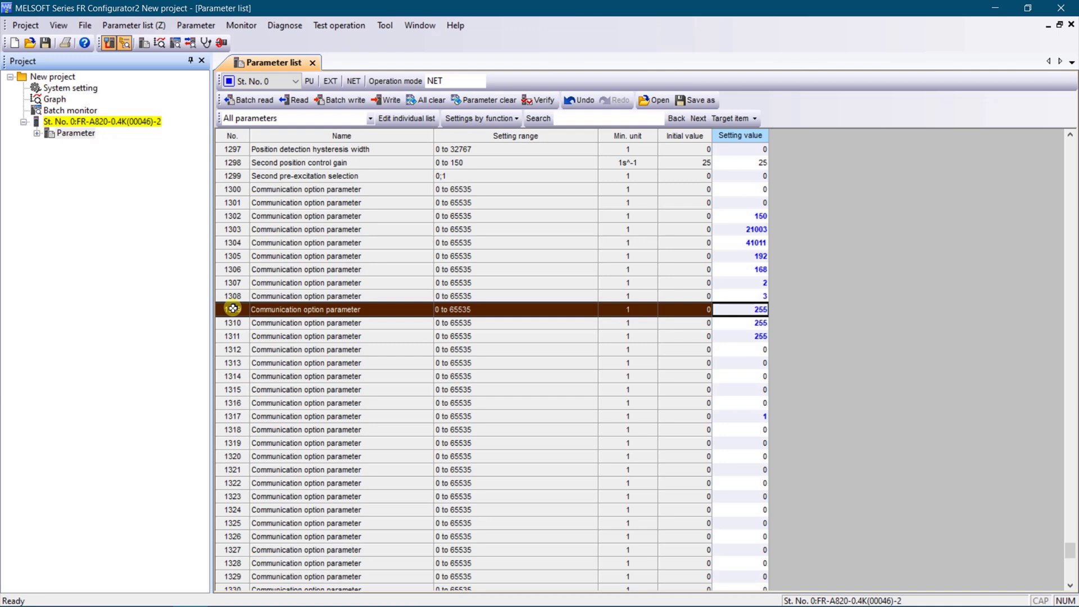
click(743, 324)
click(744, 336)
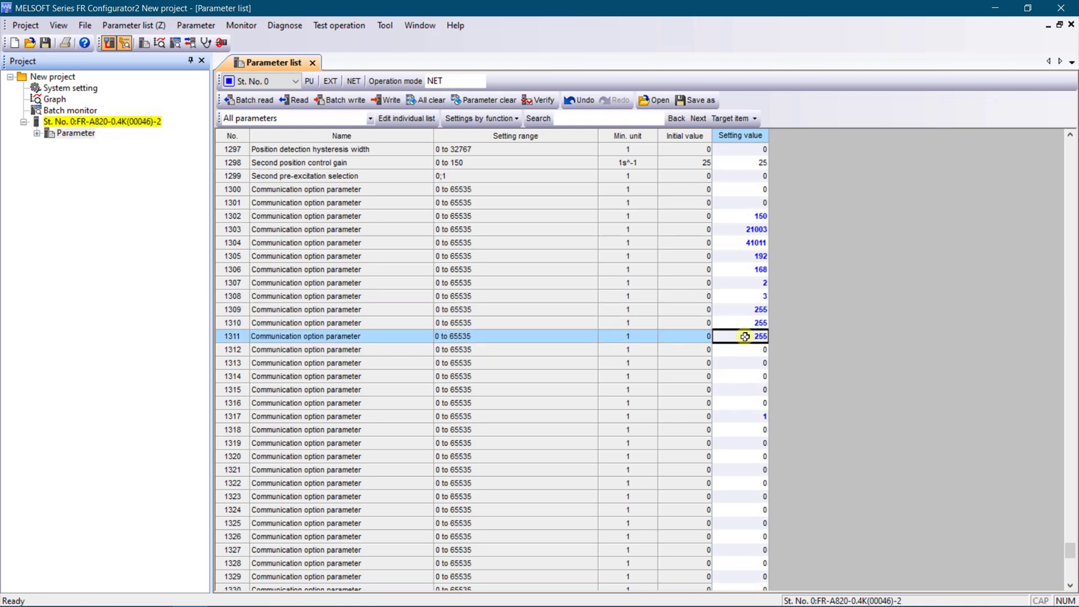
click(740, 350)
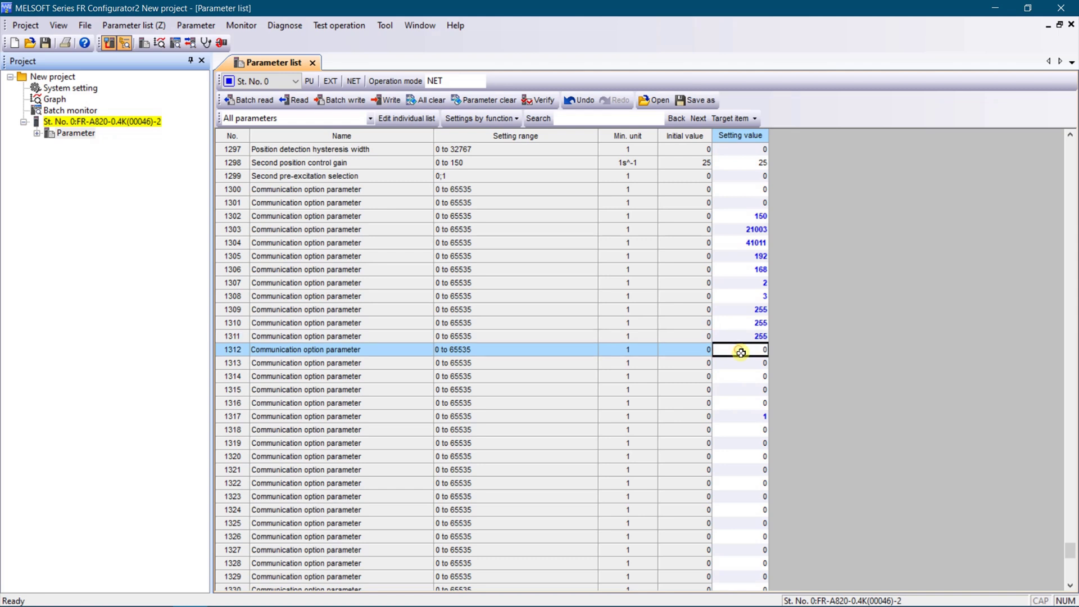
click(744, 259)
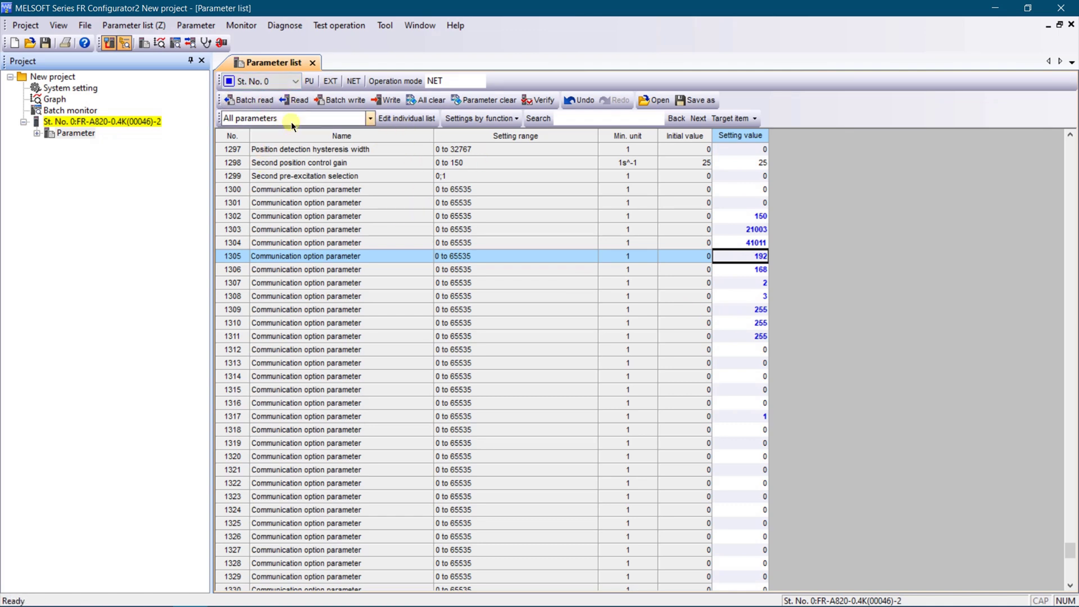
click(383, 99)
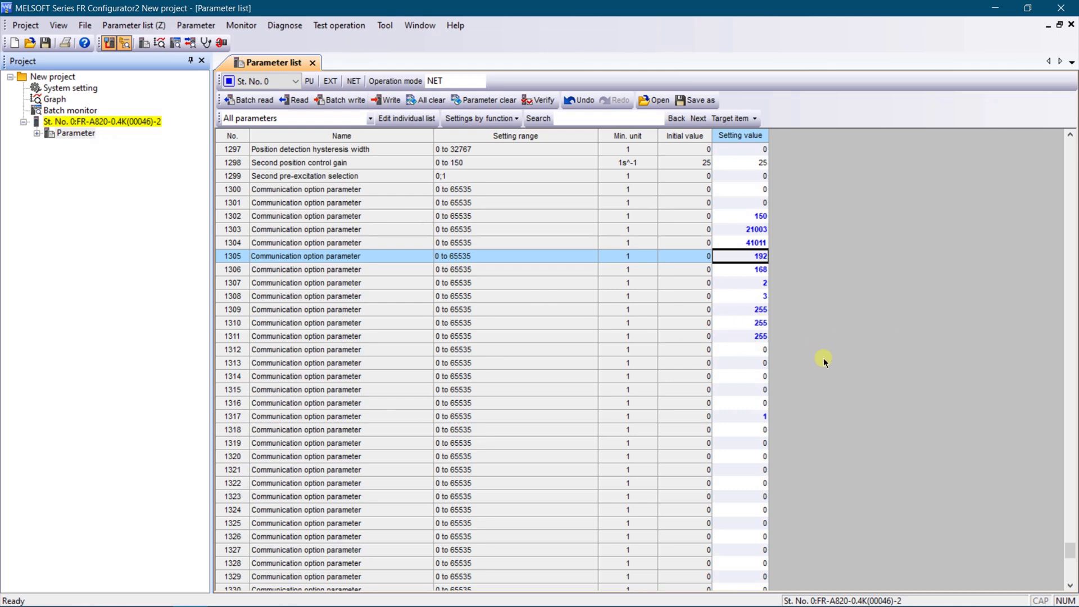
Return to the top of the station 0 parameter list and select row Pr.0 Torque boost
scroll(704, 313, up, 14)
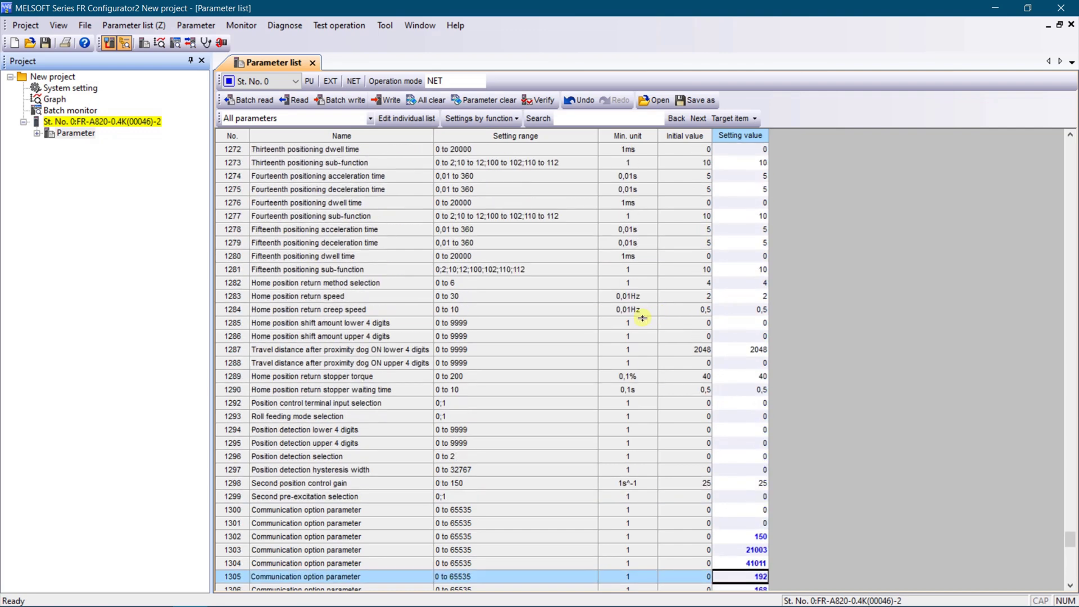
scroll(627, 323, down, 14)
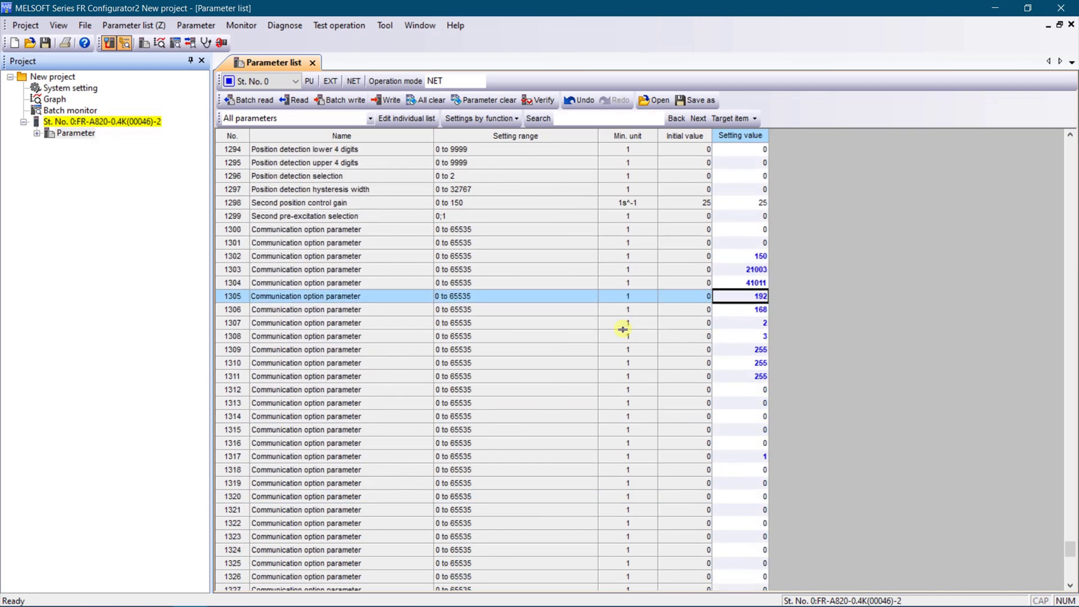
scroll(561, 316, up, 20)
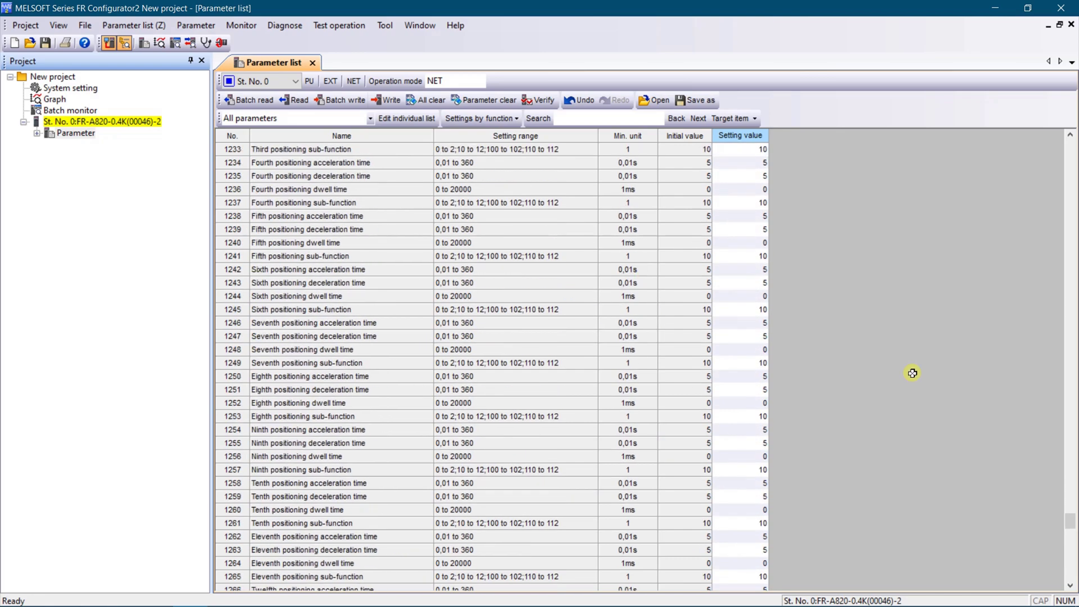
drag(1070, 521, 1070, 148)
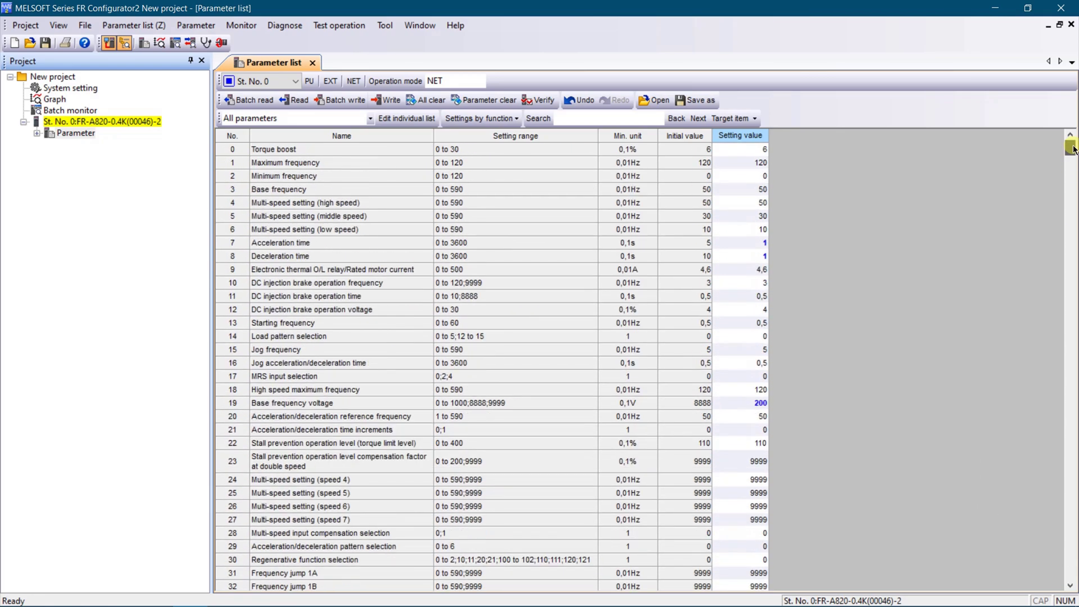
click(374, 150)
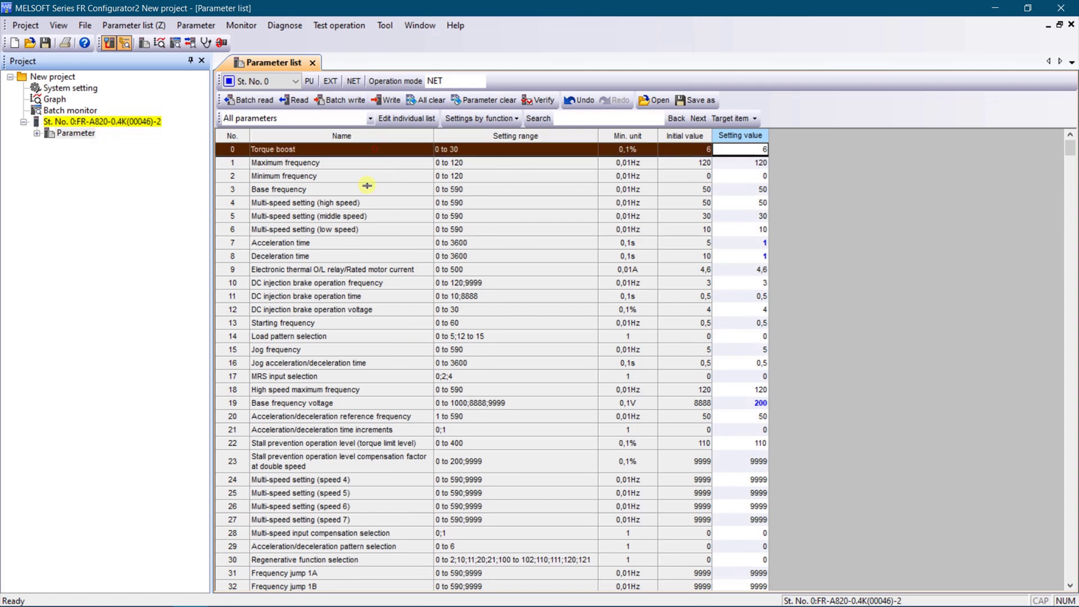